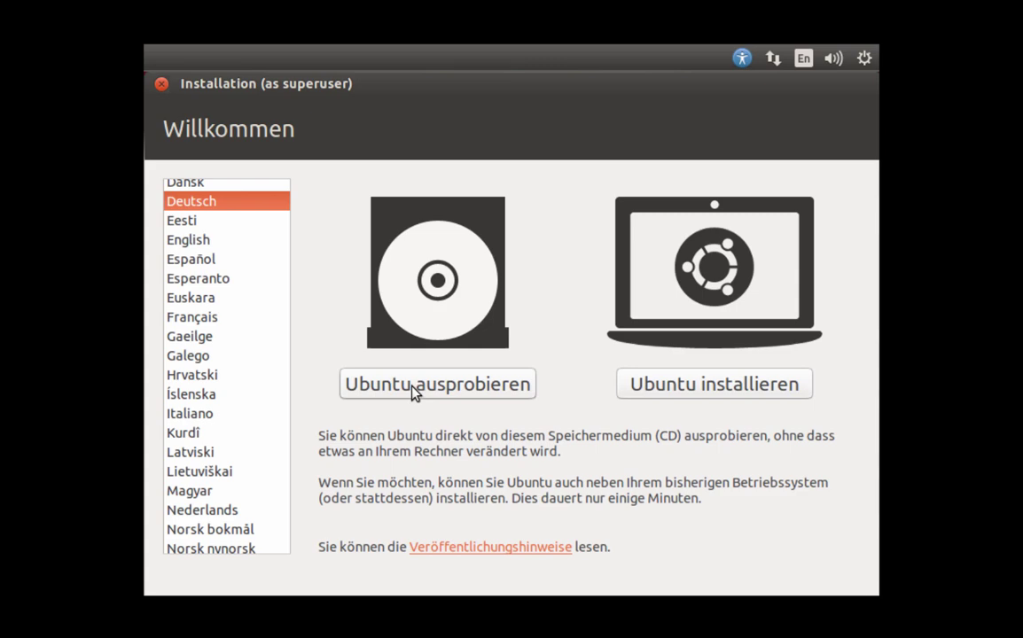
- Boot into the live desktop with 'Ubuntu ausprobieren' and open the session menu
click(864, 59)
click(864, 60)
click(474, 387)
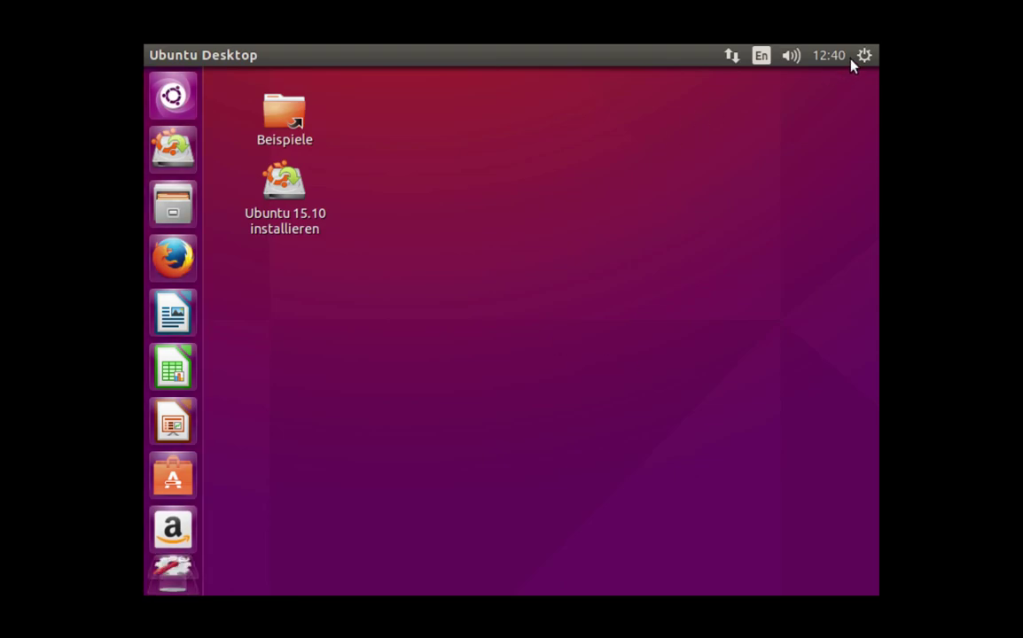
click(864, 57)
- Apply and keep a 1680 x 1050 (16:10) display resolution, then launch the Ubuntu 15.10 installer
click(756, 135)
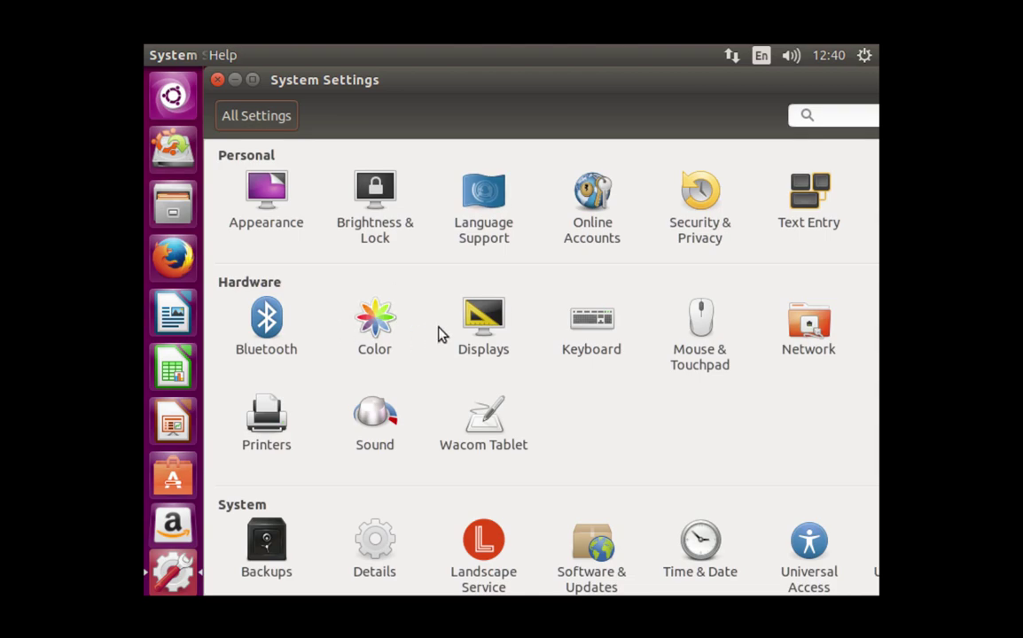
click(465, 332)
click(456, 429)
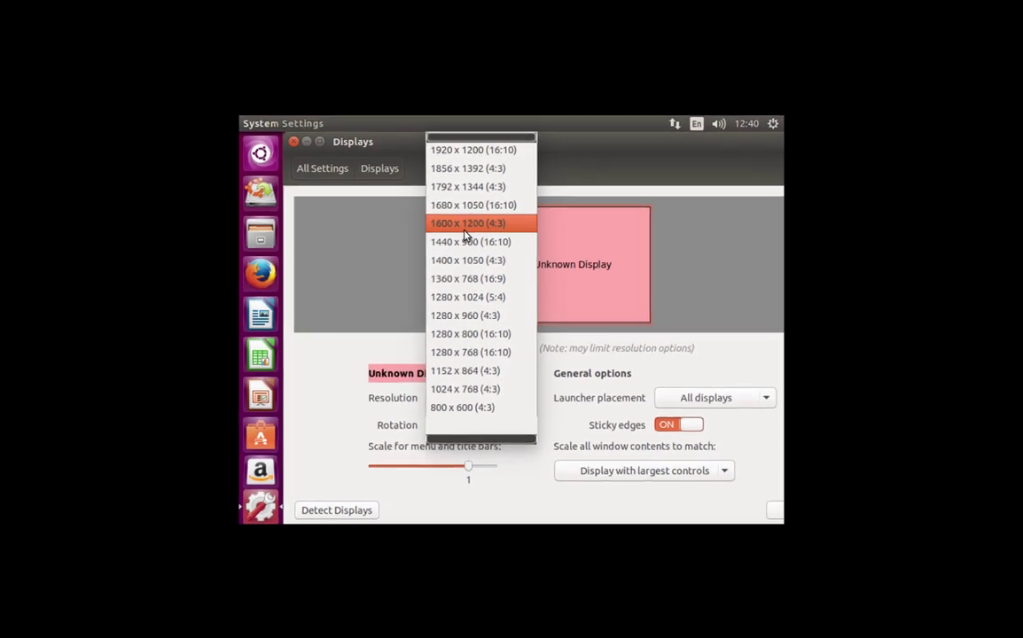
click(477, 218)
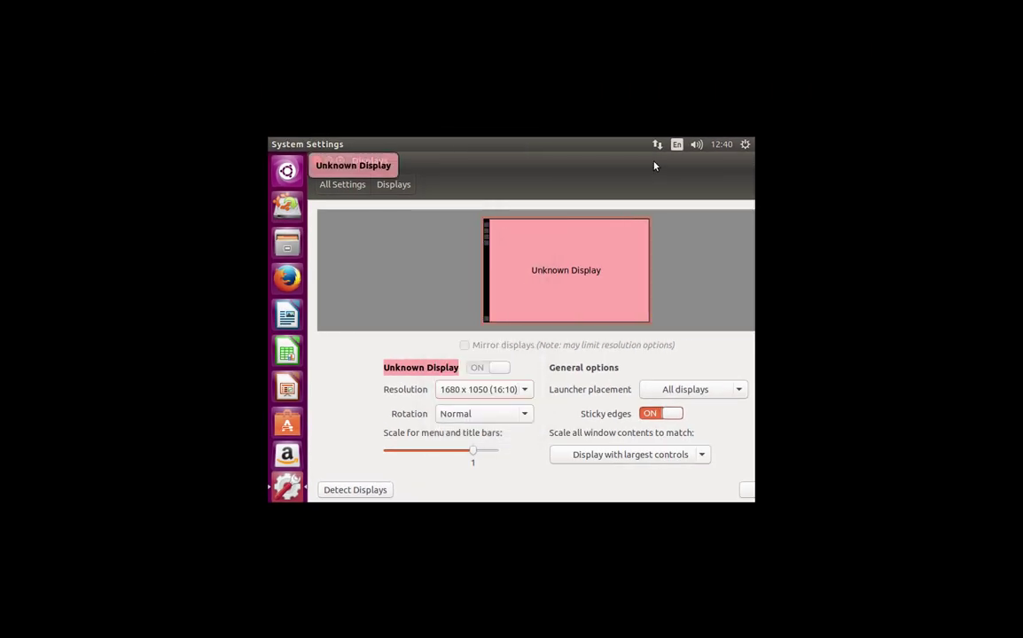
click(658, 491)
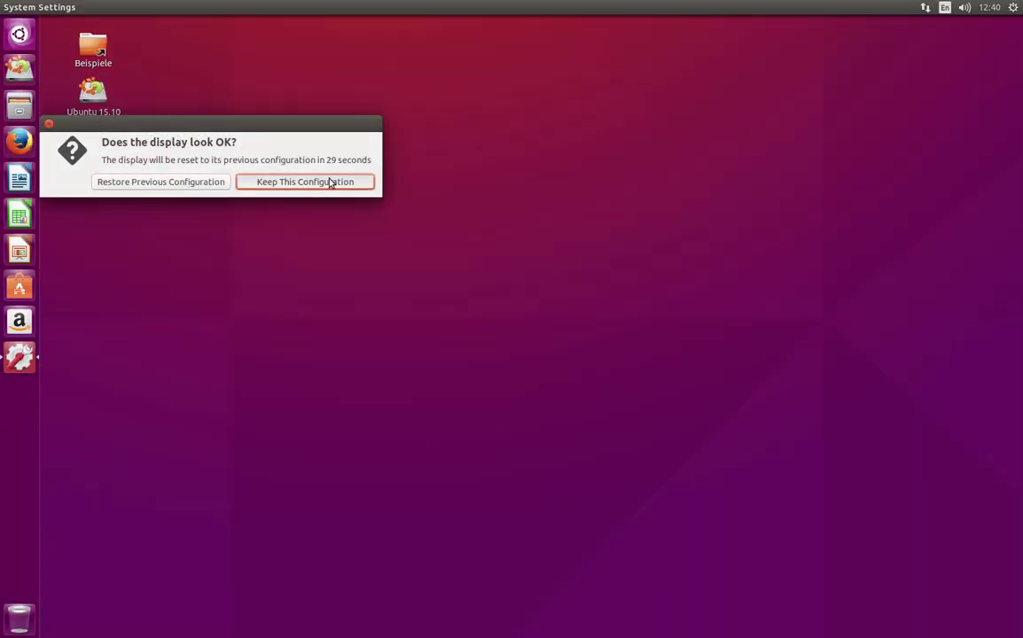
click(331, 182)
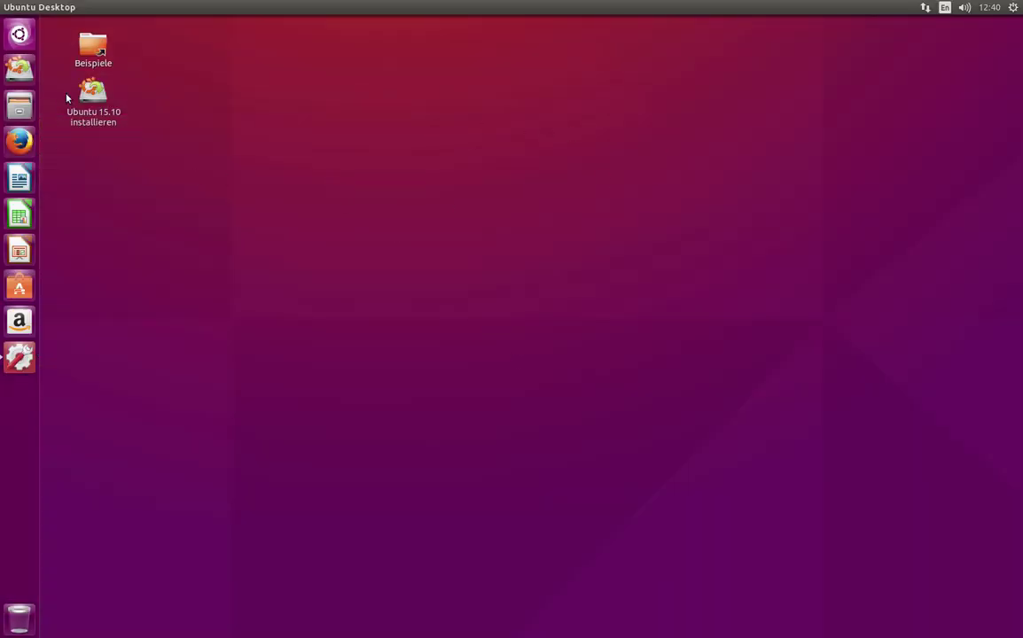
click(93, 93)
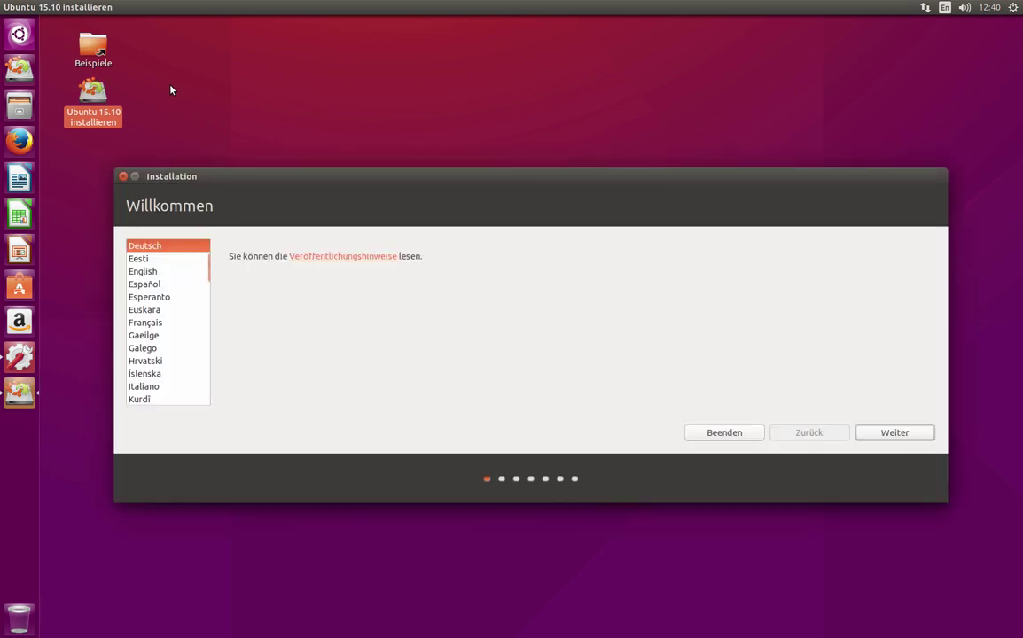
- Pass the welcome page and enable both update downloads and third-party software installation
click(886, 442)
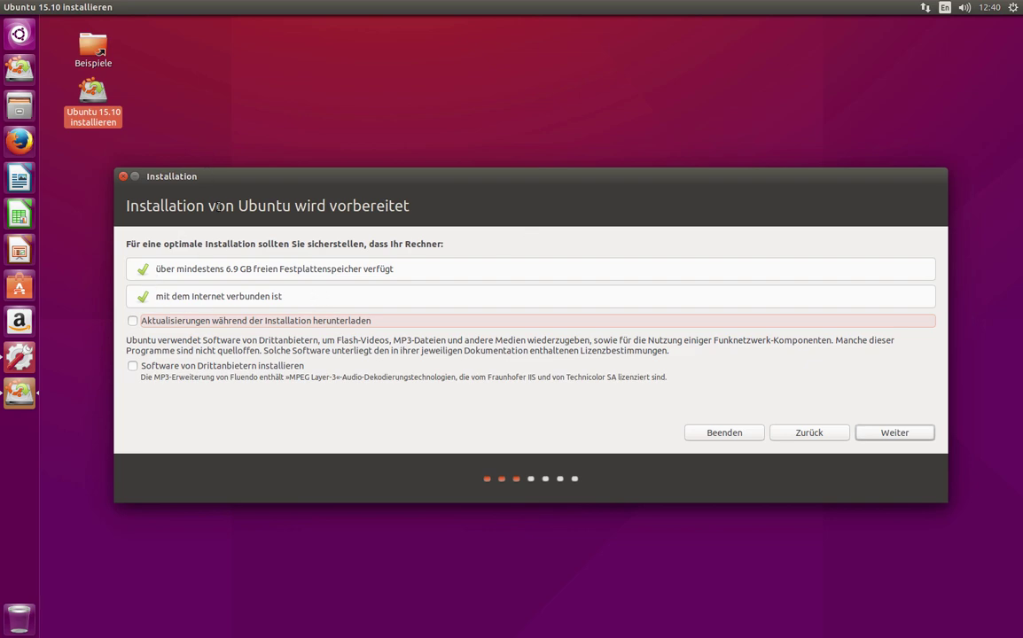
click(188, 323)
click(202, 369)
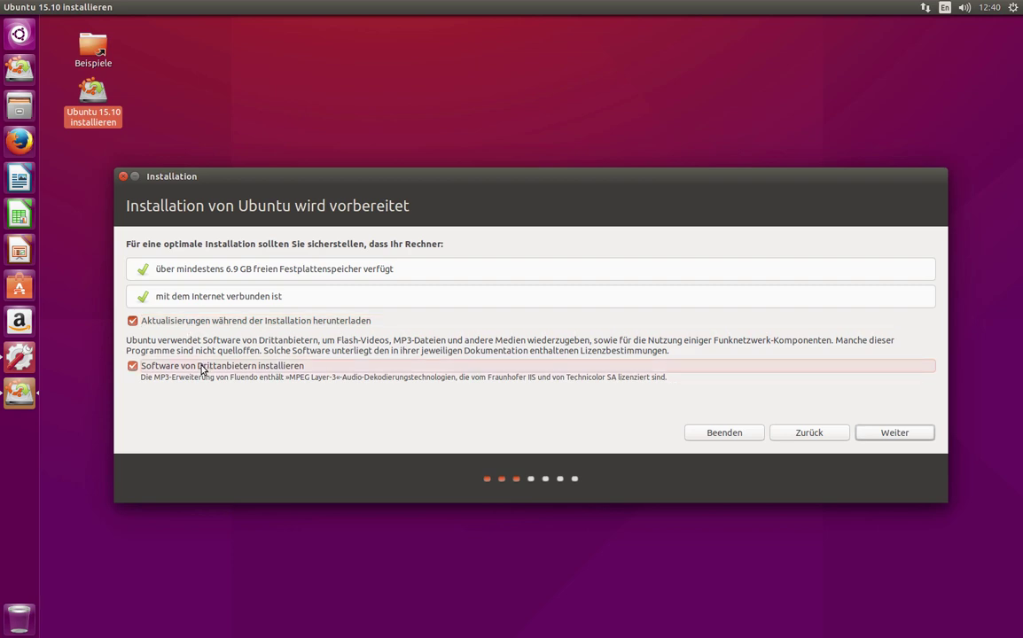
click(895, 433)
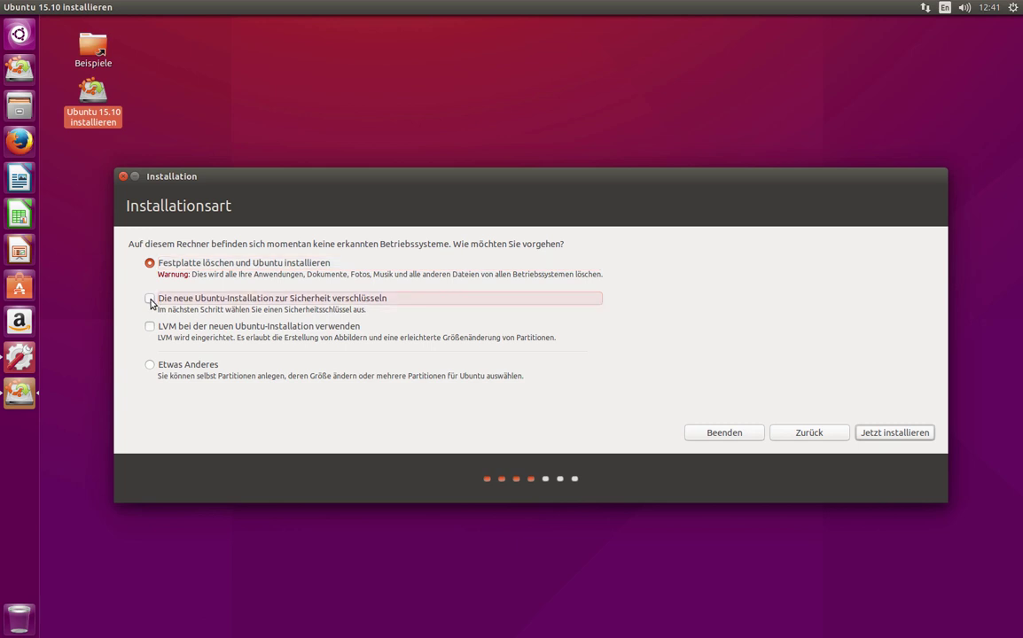
- Keep 'Festplatte löschen' with encryption and LVM enabled, then choose Jetzt installieren
click(150, 299)
click(150, 327)
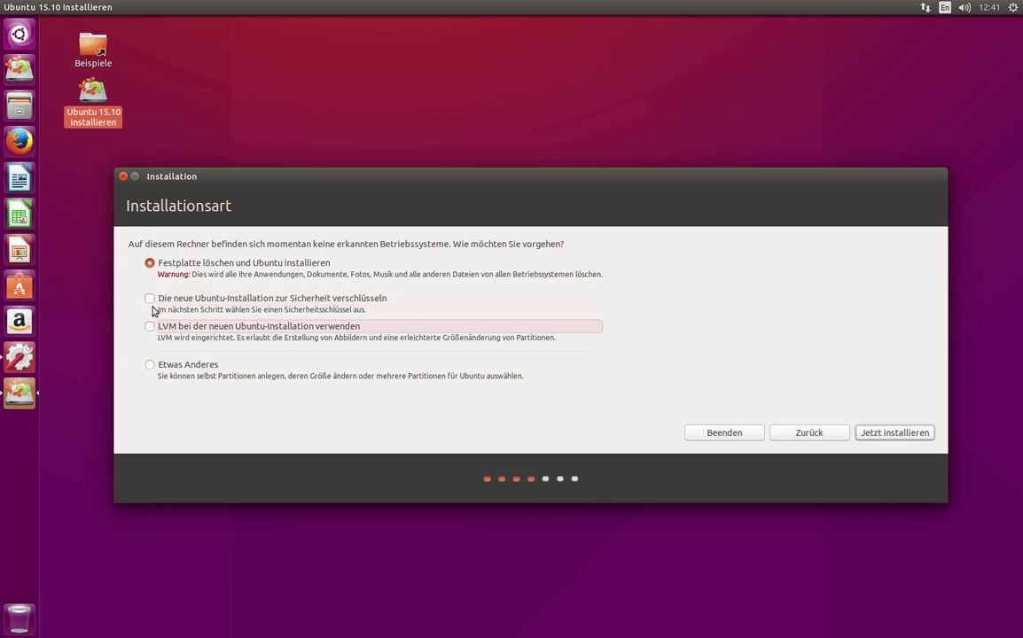
click(150, 298)
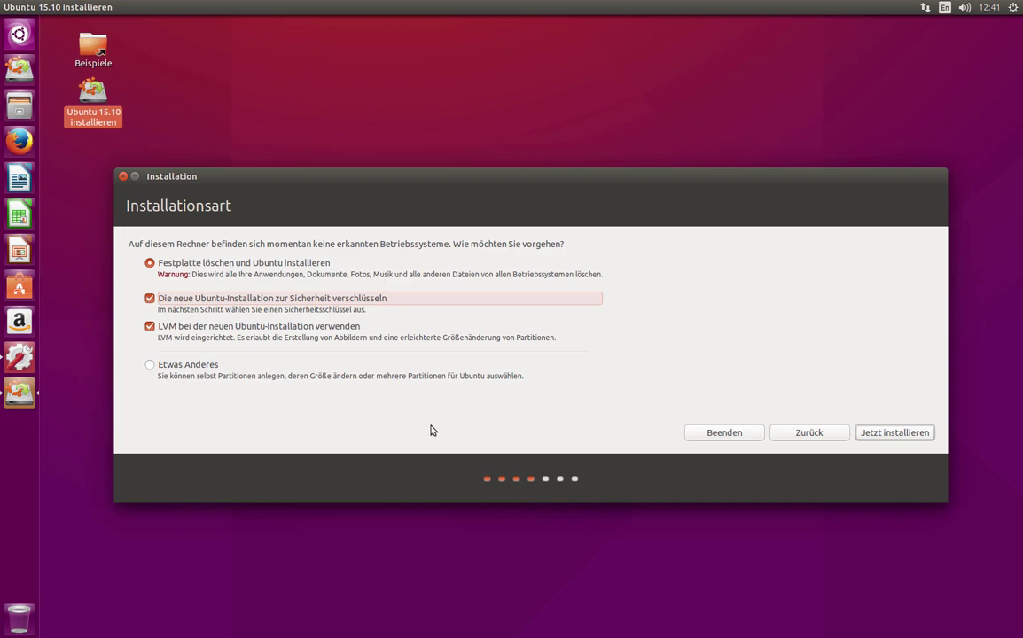
click(889, 434)
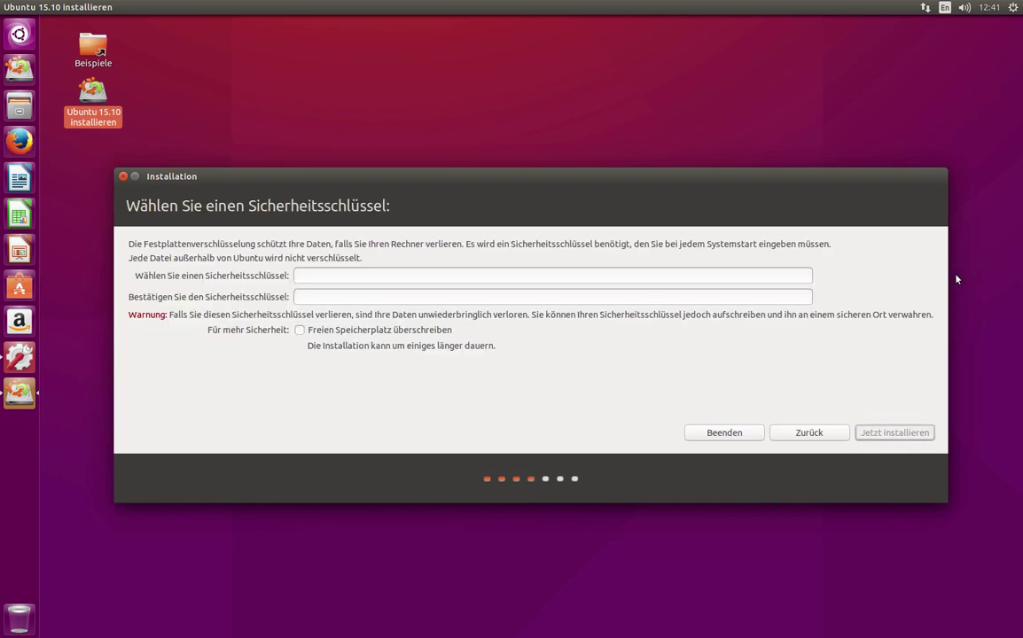
- Enter the security key and its confirmation, correcting mistyped characters until rated Gutes Passwort
click(360, 278)
text(●●●●●●)
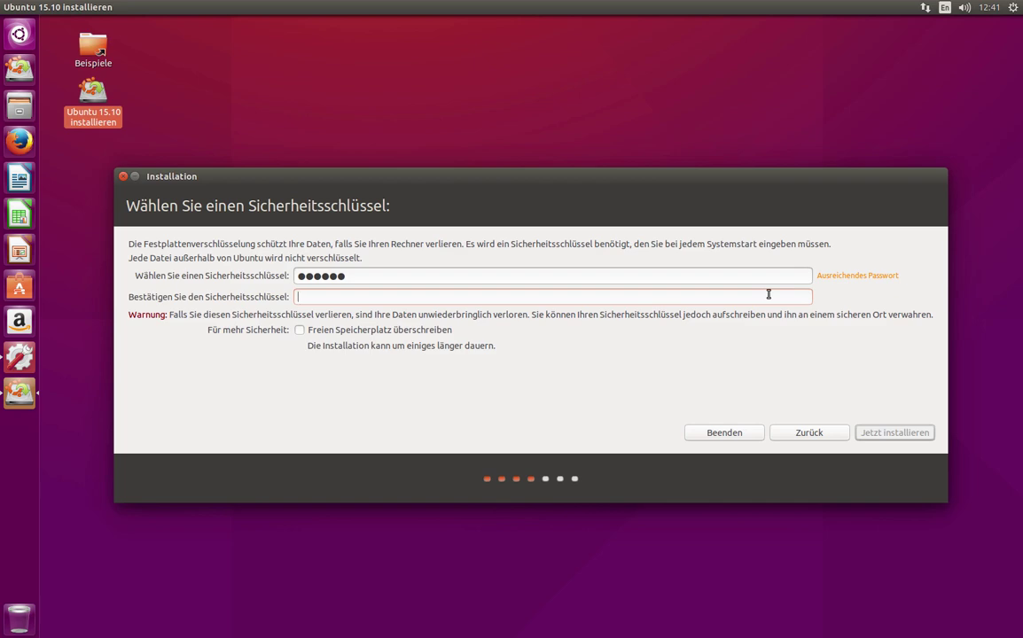
text(****)
key(BackSpace)
key(BackSpace)
key(BackSpace)
key(BackSpace)
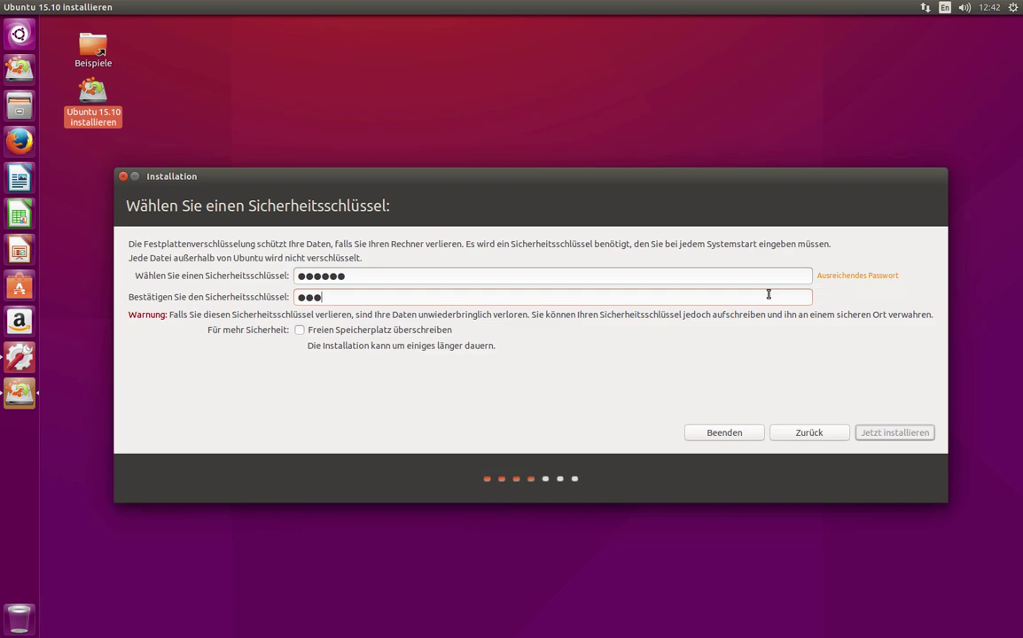
text(******)
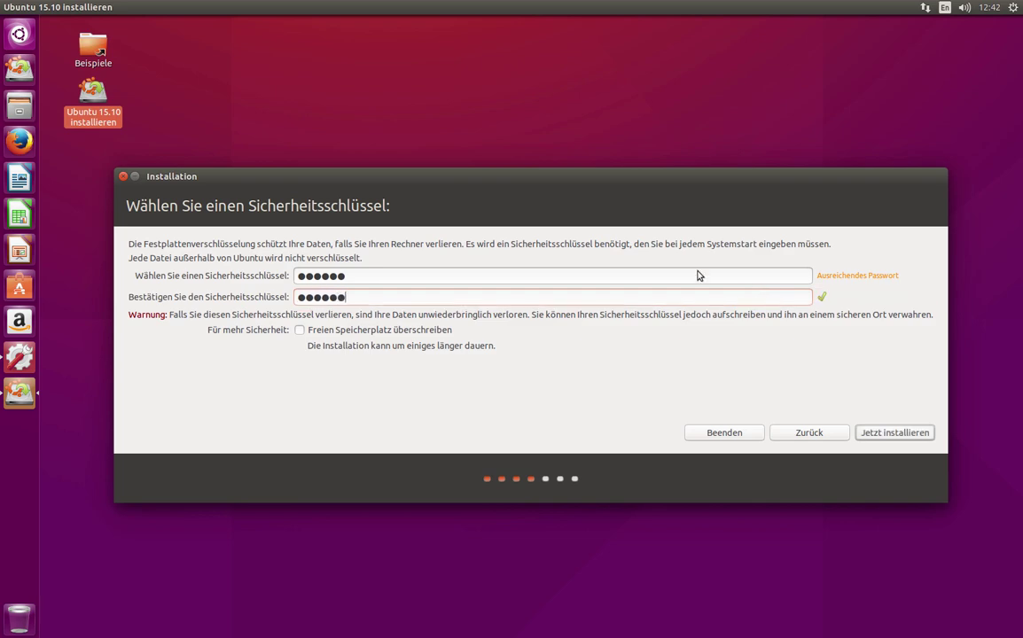
text(*)
key(BackSpace)
click(579, 280)
text(*)
key(Tab)
text(*******)
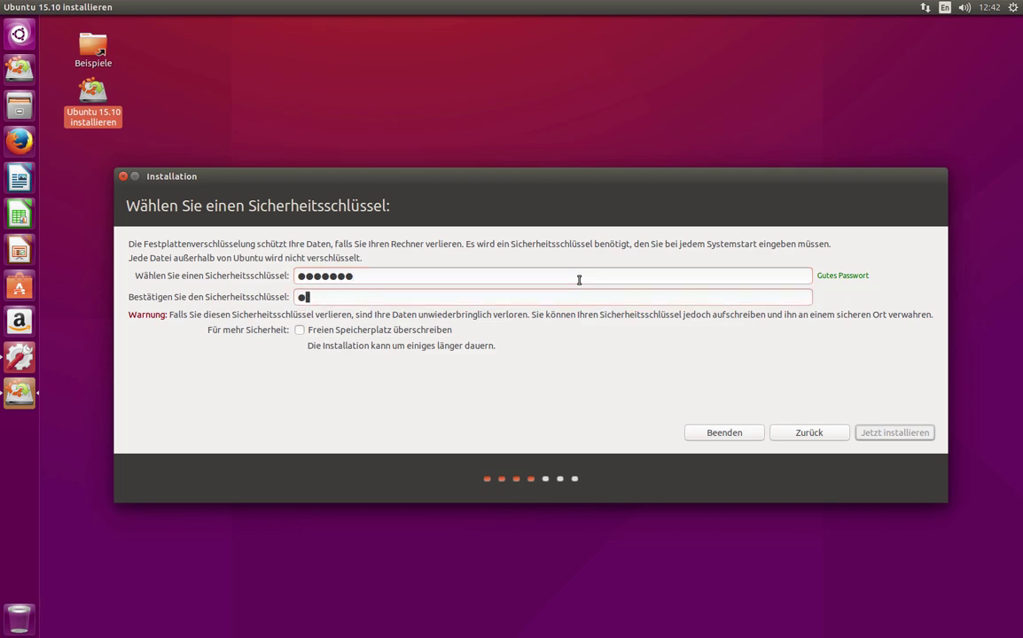
text(*)
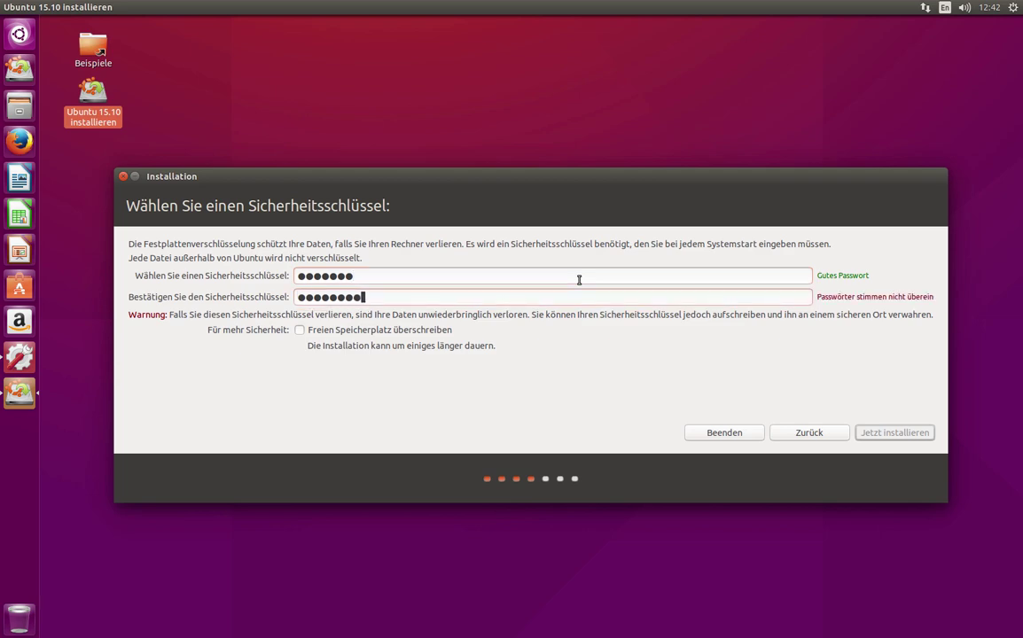
key(BackSpace)
key(BackSpace)
key(BackSpace)
key(BackSpace)
key(BackSpace)
key(BackSpace)
key(BackSpace)
key(BackSpace)
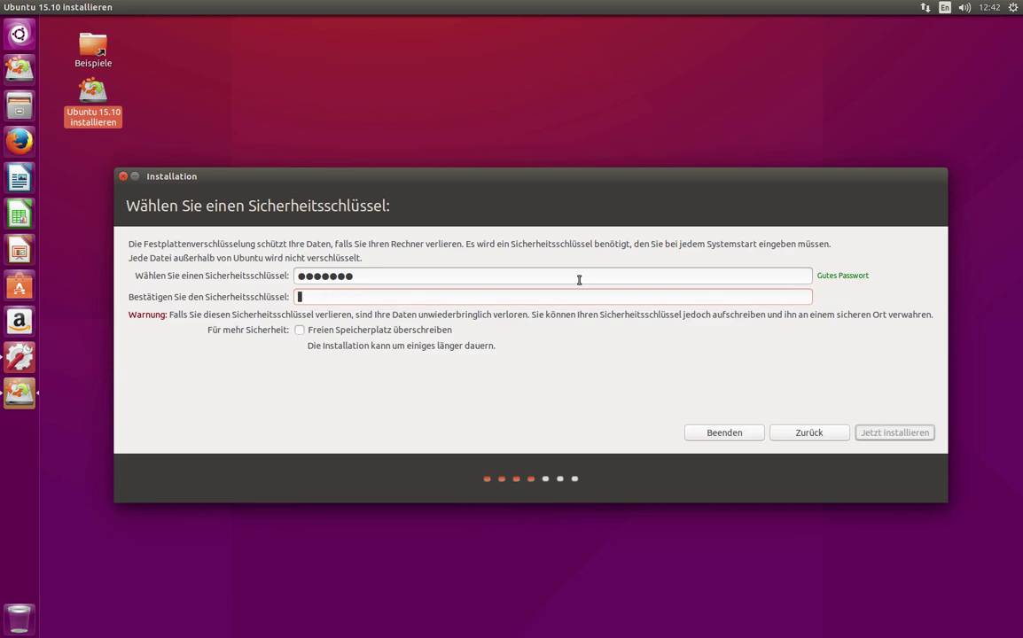
text(******)
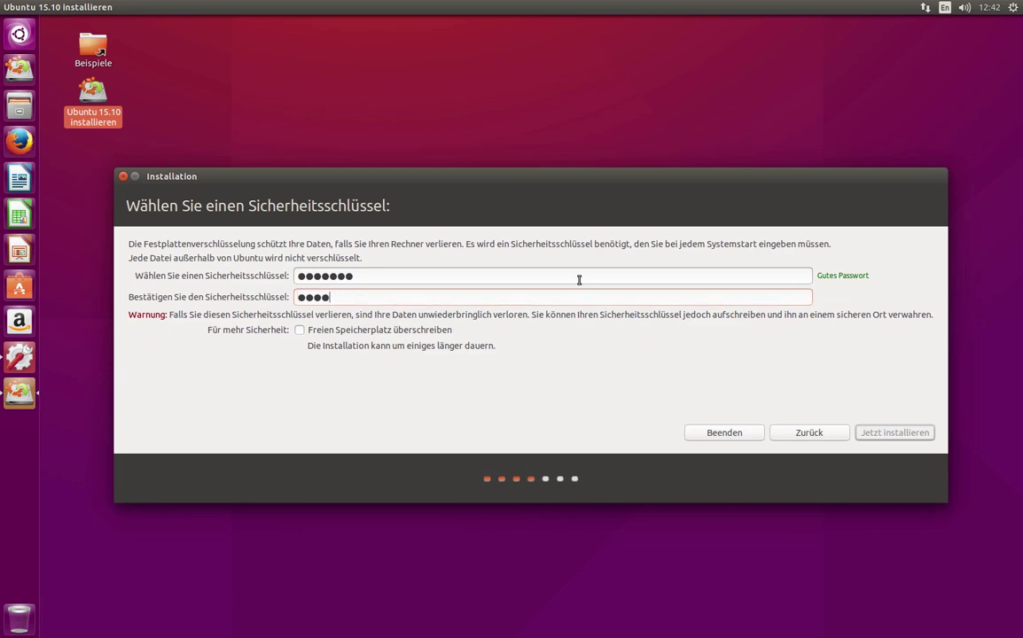
text(*)
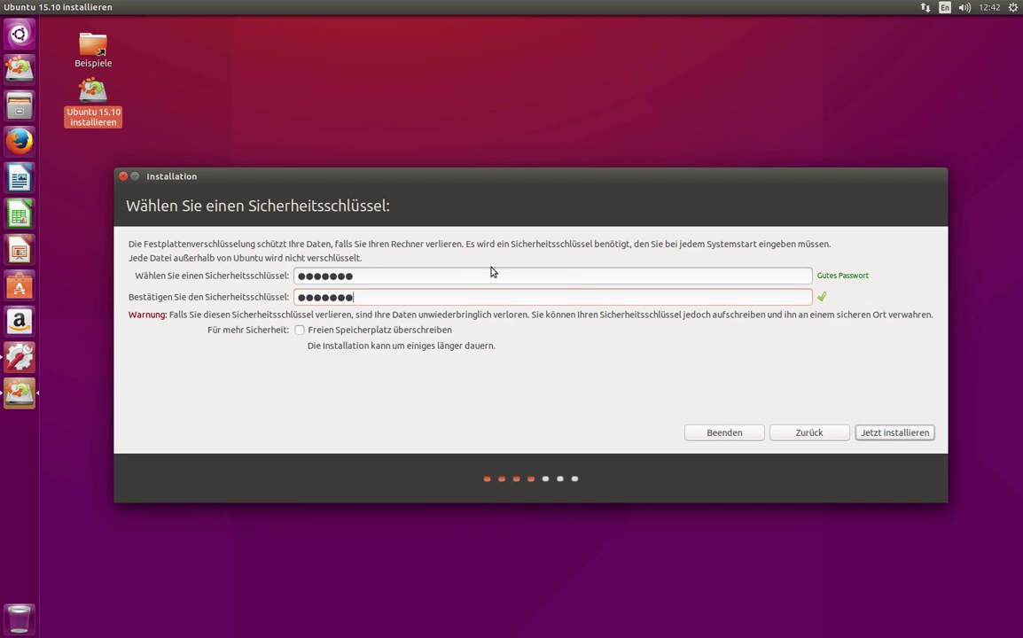
- Clear both security key fields and type a new key with matching confirmation
drag(364, 275, 249, 268)
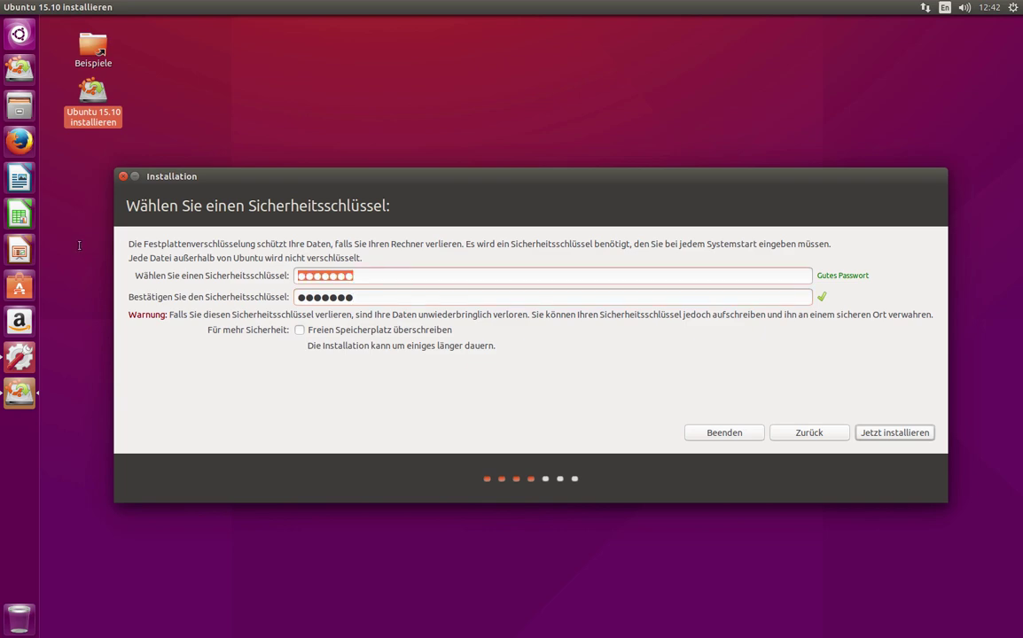
key(BackSpace)
click(365, 297)
key(BackSpace)
key(BackSpace)
key(BackSpace)
key(BackSpace)
key(BackSpace)
key(BackSpace)
key(BackSpace)
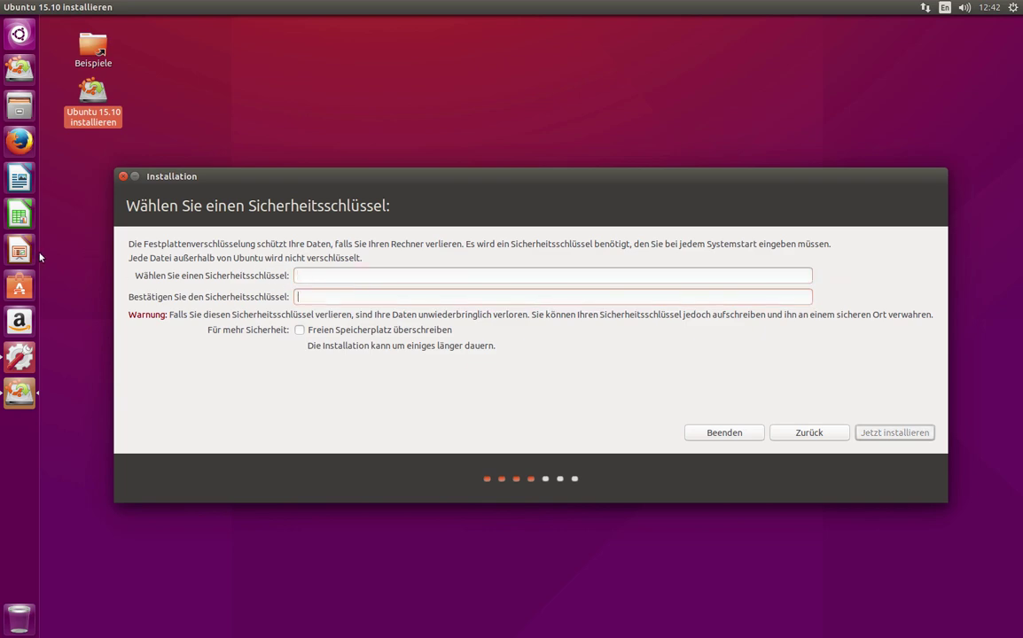
text(••••••)
click(351, 297)
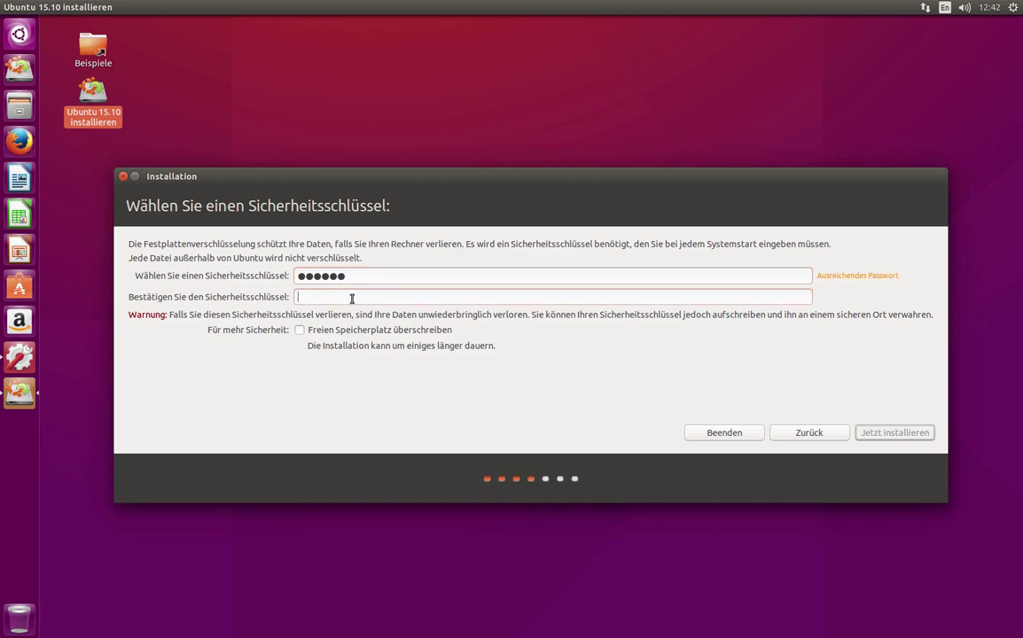
text(••••••)
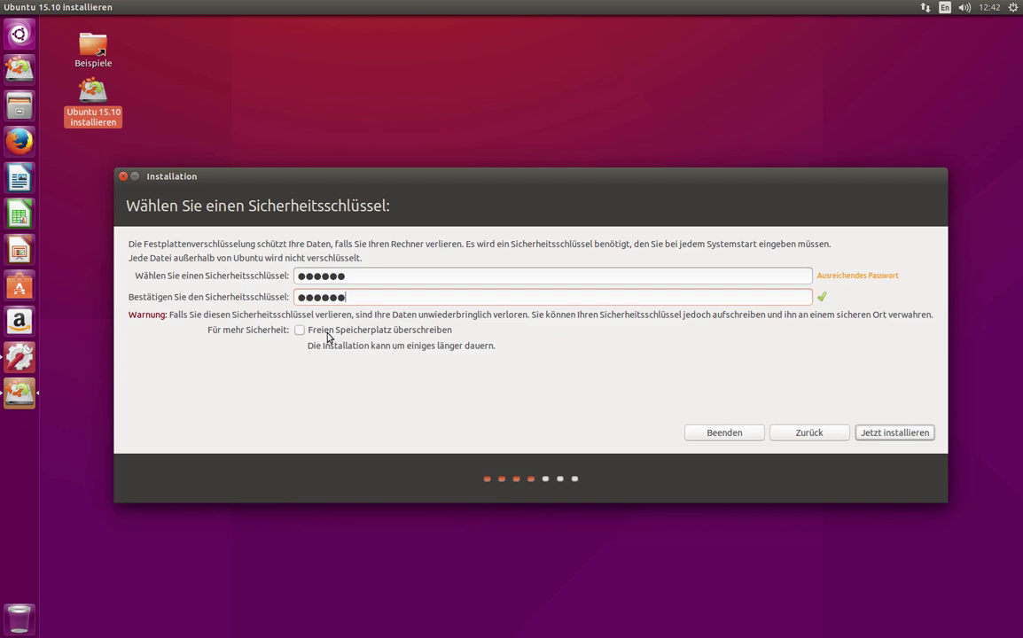
- Enable 'Freien Speicherplatz überschreiben' and start the installation
click(328, 337)
click(913, 440)
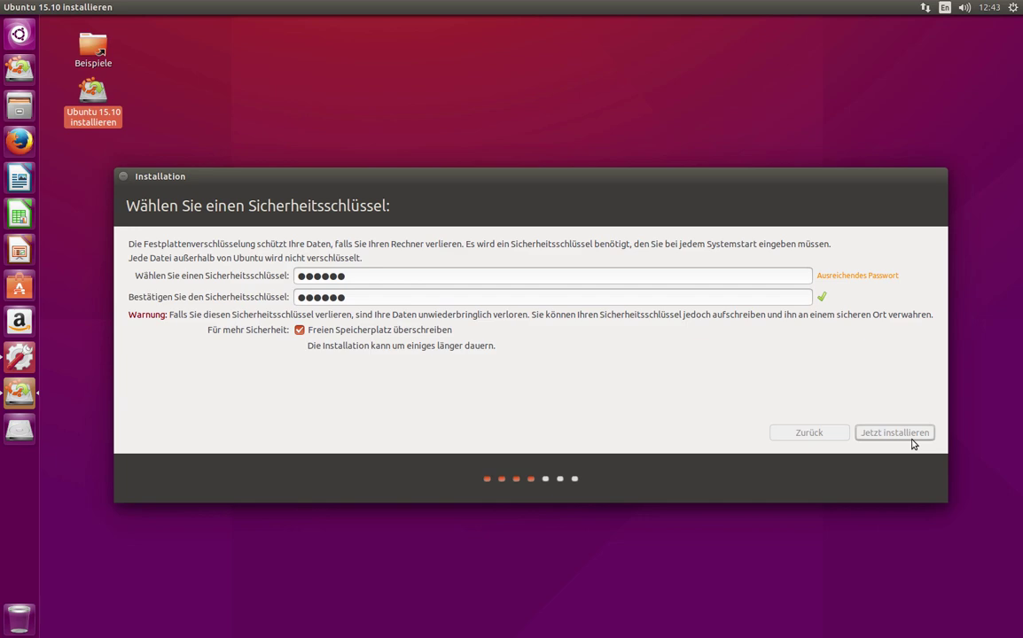
click(913, 434)
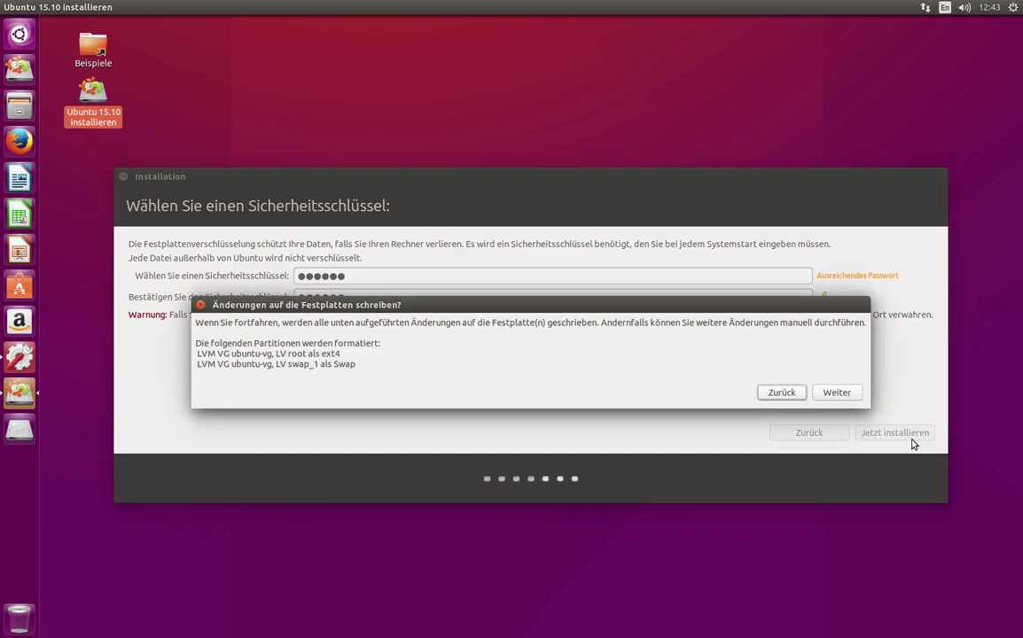
- Confirm the disk changes and accept Berlin as location and the Deutsch keyboard layout
click(851, 393)
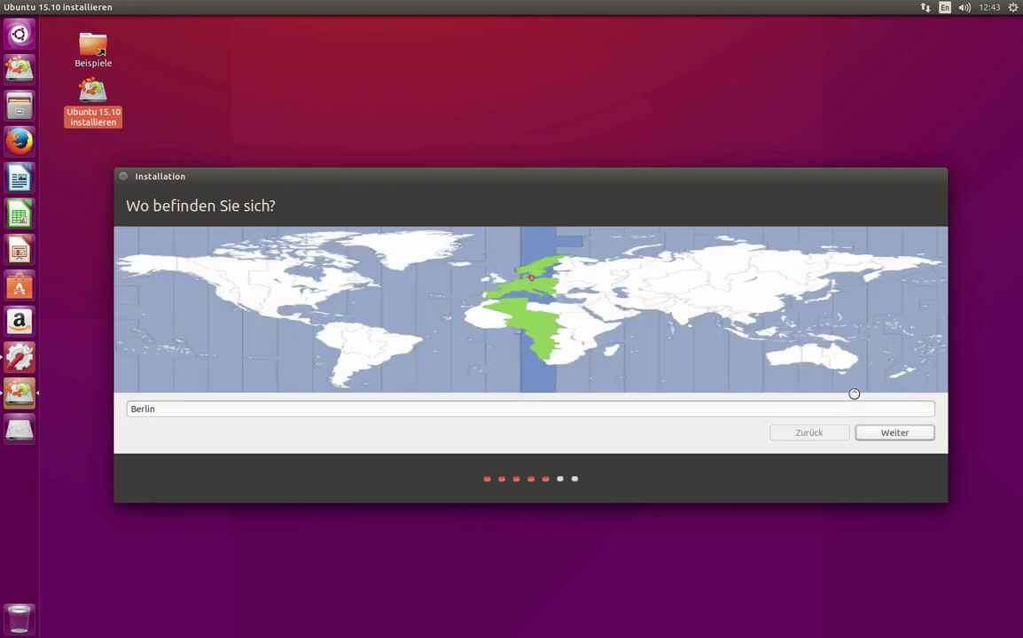
click(899, 430)
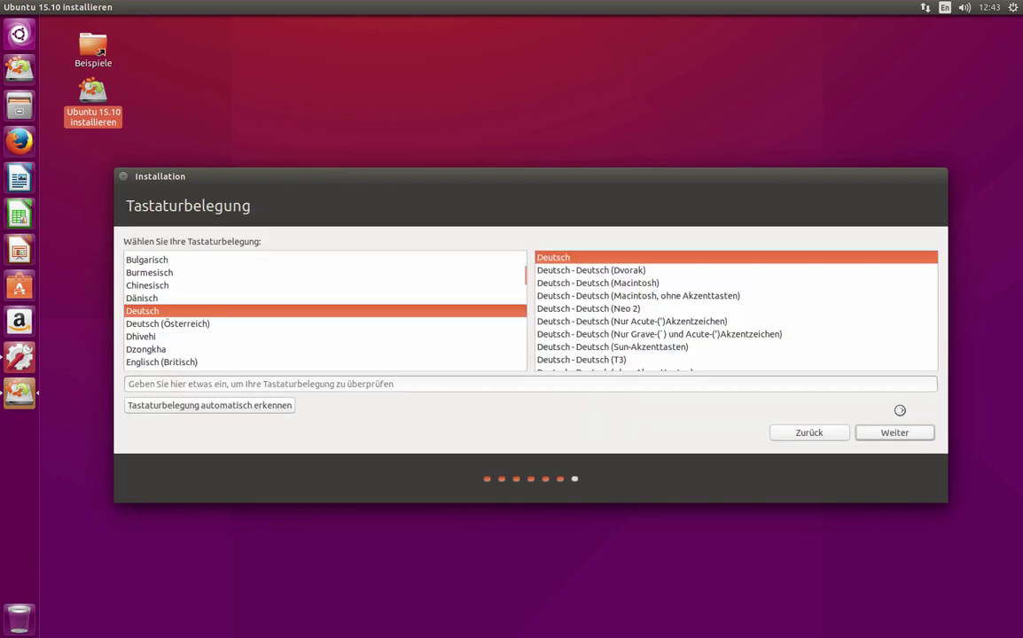
click(916, 435)
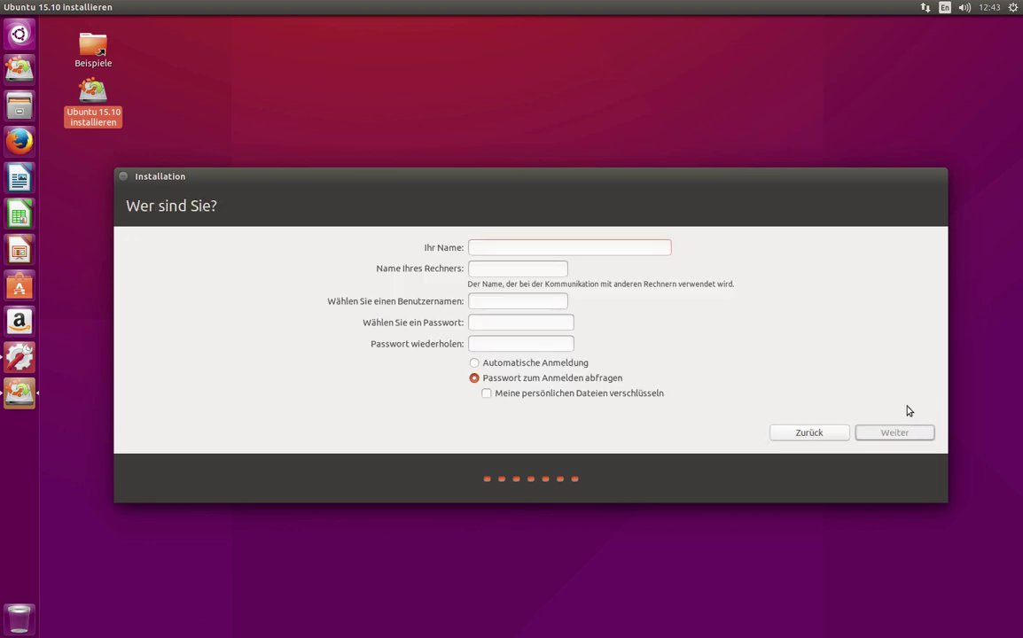
- Enter the user's name and a password twice, then begin installing
text(D)
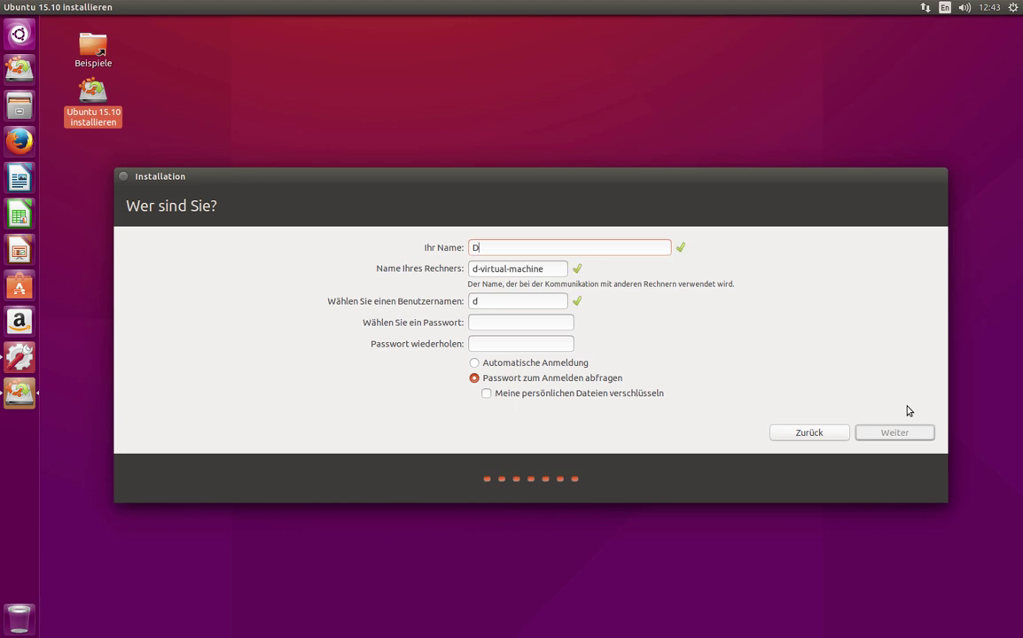
text(ominik)
key(Tab)
key(Tab)
key(Tab)
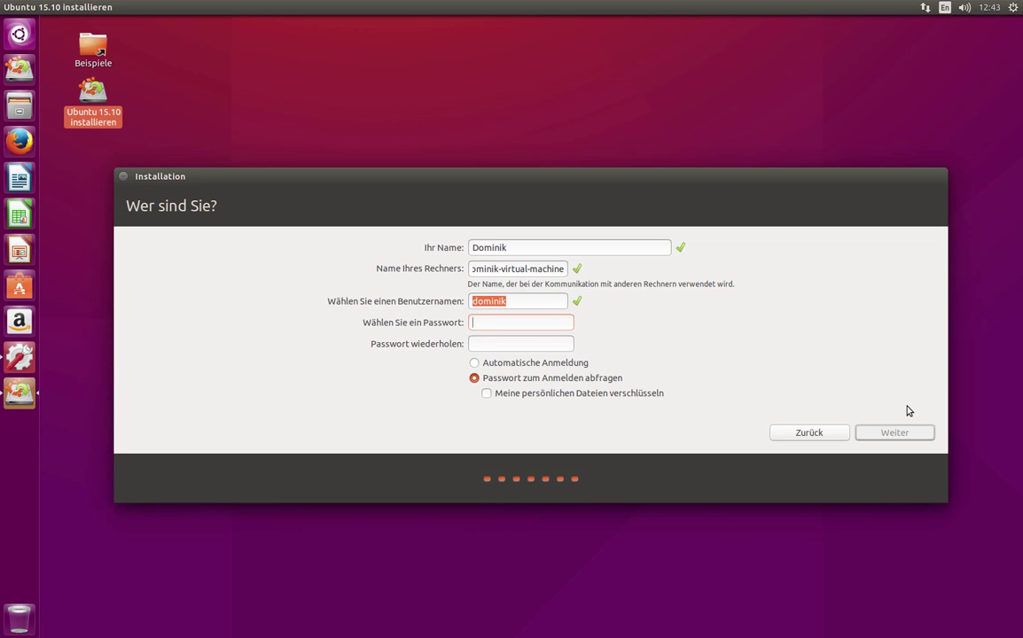
text(123456)
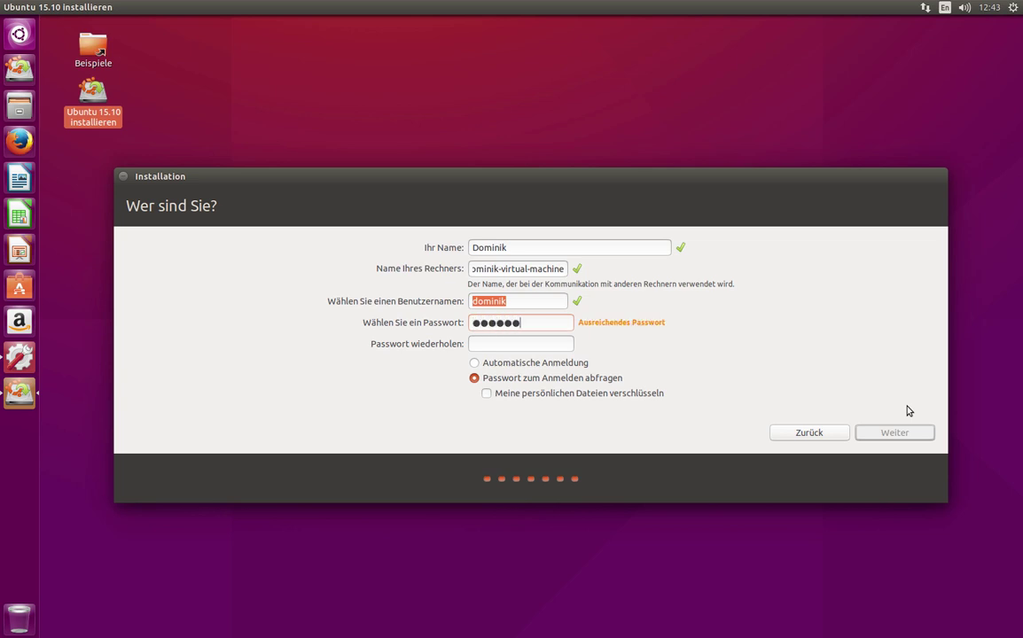
key(Tab)
text(123456)
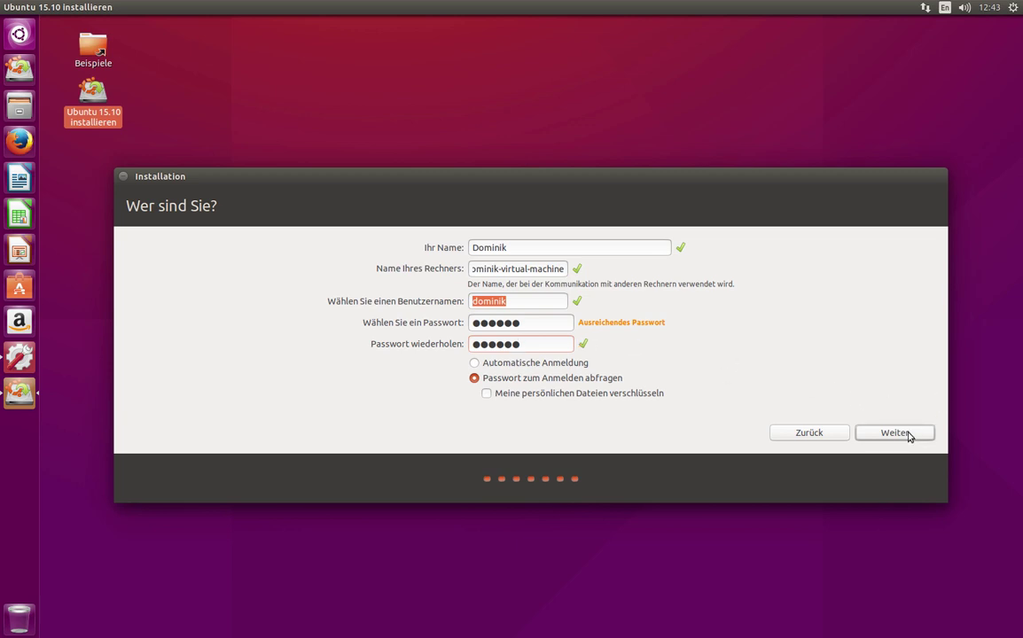
click(906, 433)
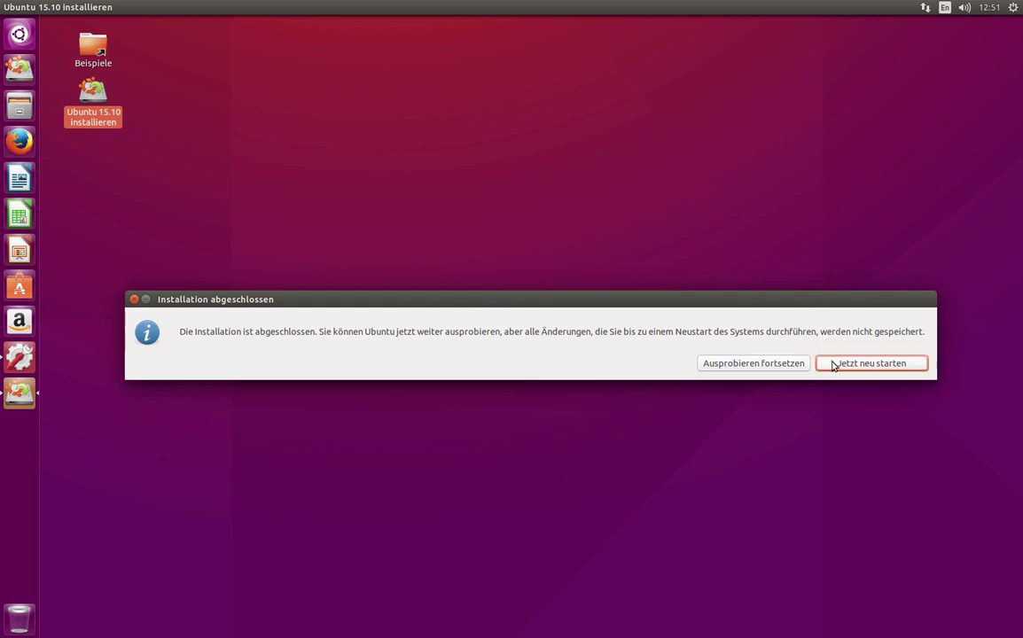
- Restart after installation, then choose Restart Guest from the VM power menu
click(833, 366)
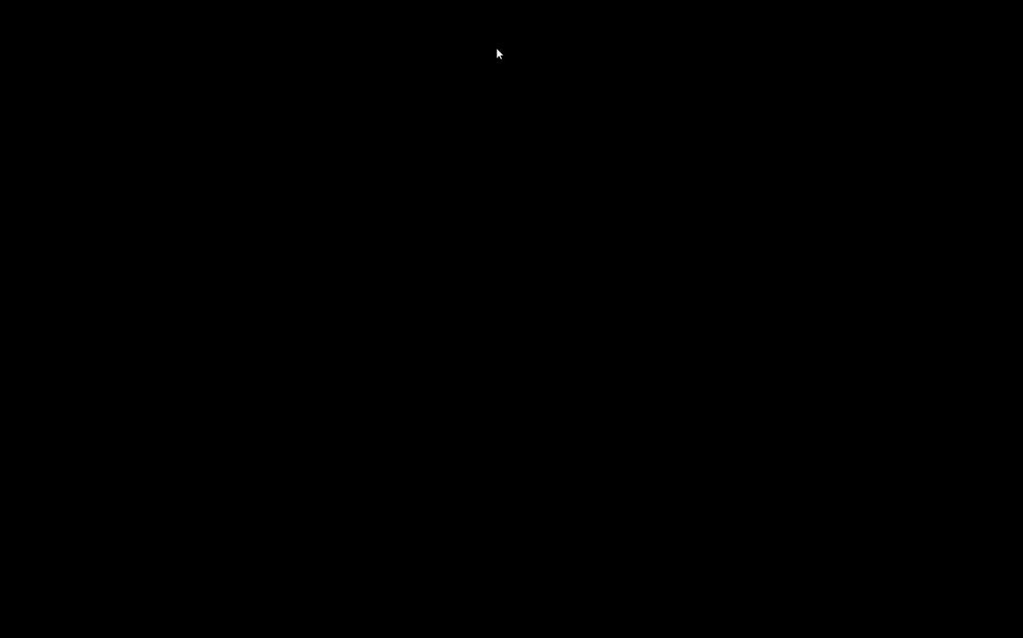
mouse_move(342, 2)
click(226, 4)
click(230, 55)
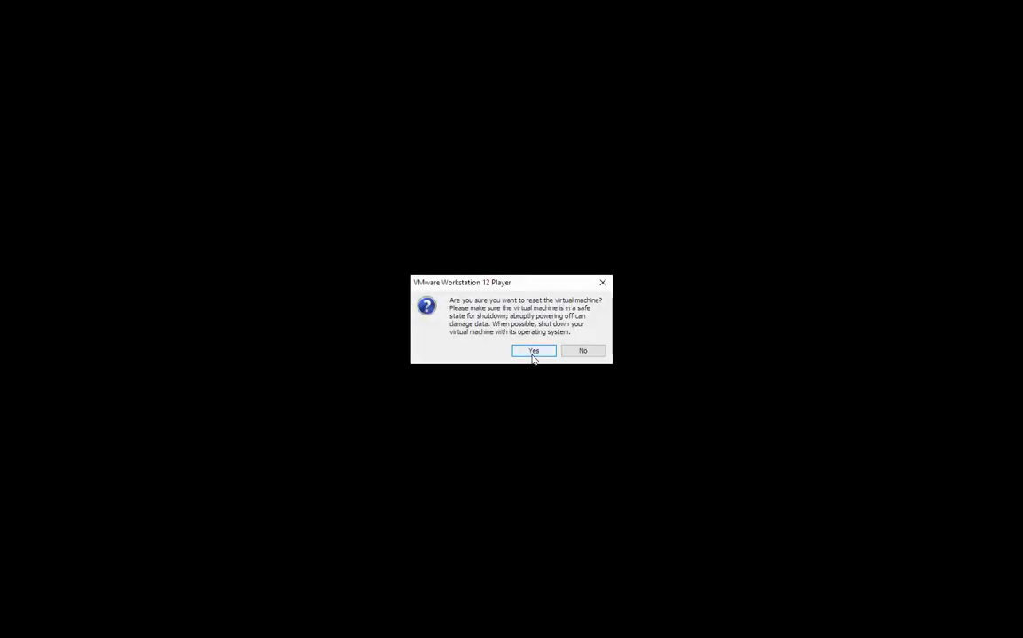
- Confirm the VM reset and unlock sda5_crypt with the disk passphrase, retrying after one failed attempt
click(534, 352)
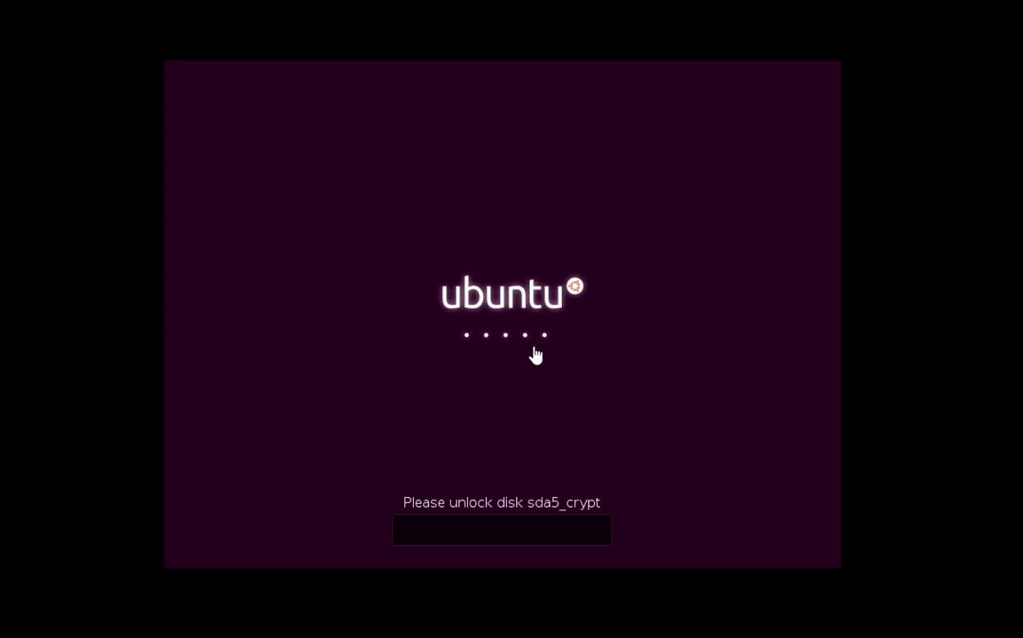
text(********)
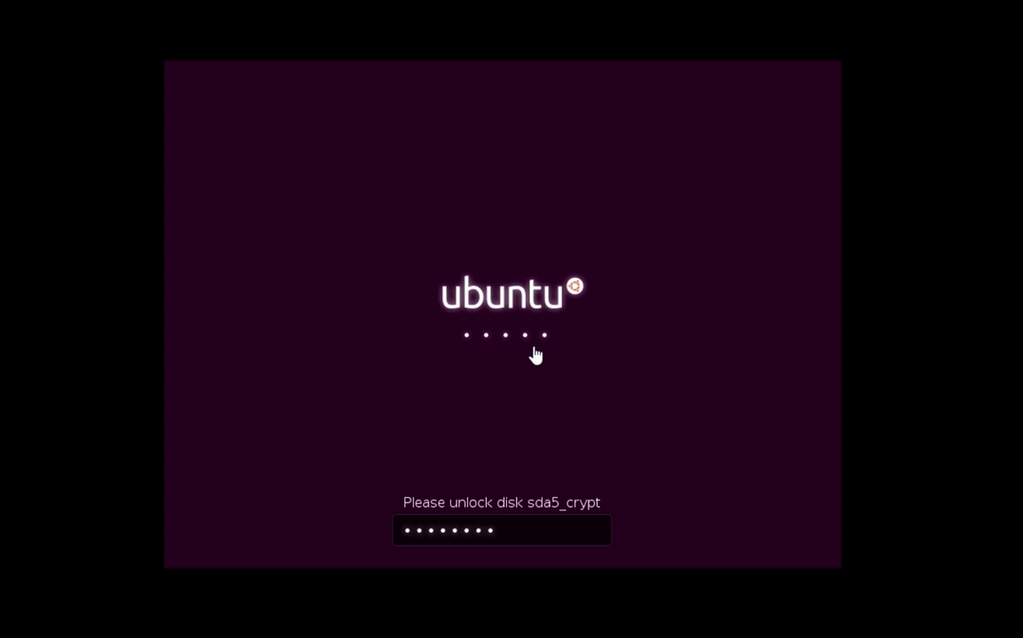
text(****)
key(Return)
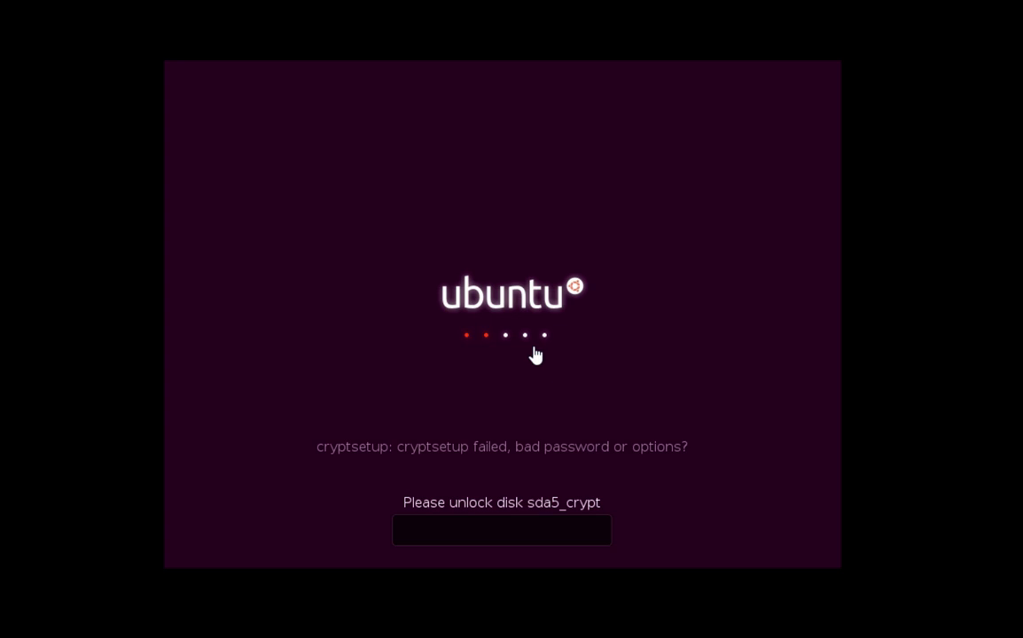
text(******)
key(Return)
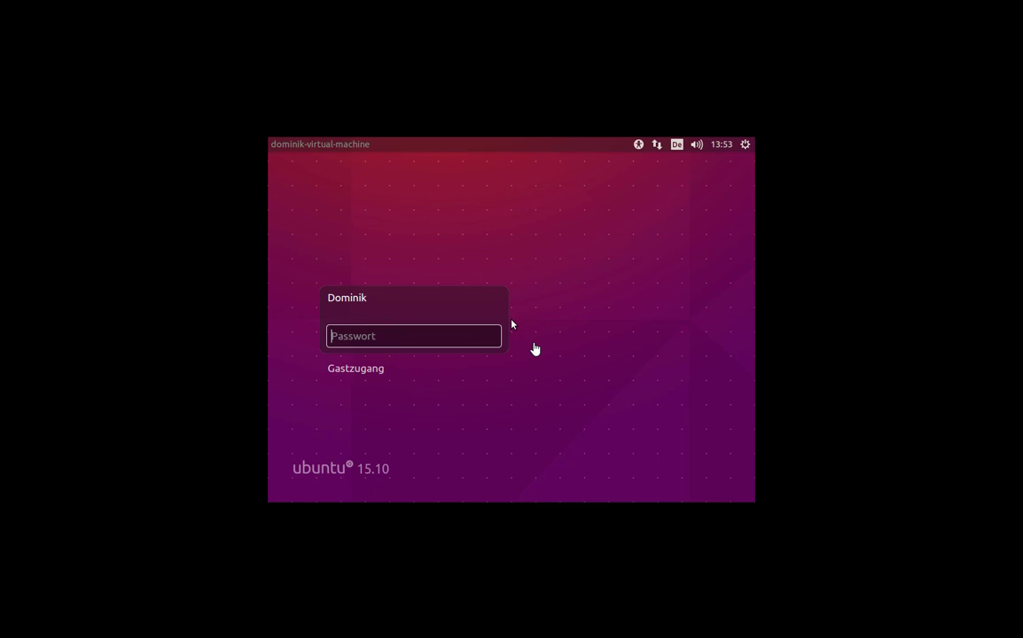
- Enter the account password on the login screen to start the Unity desktop
text(******)
key(Return)
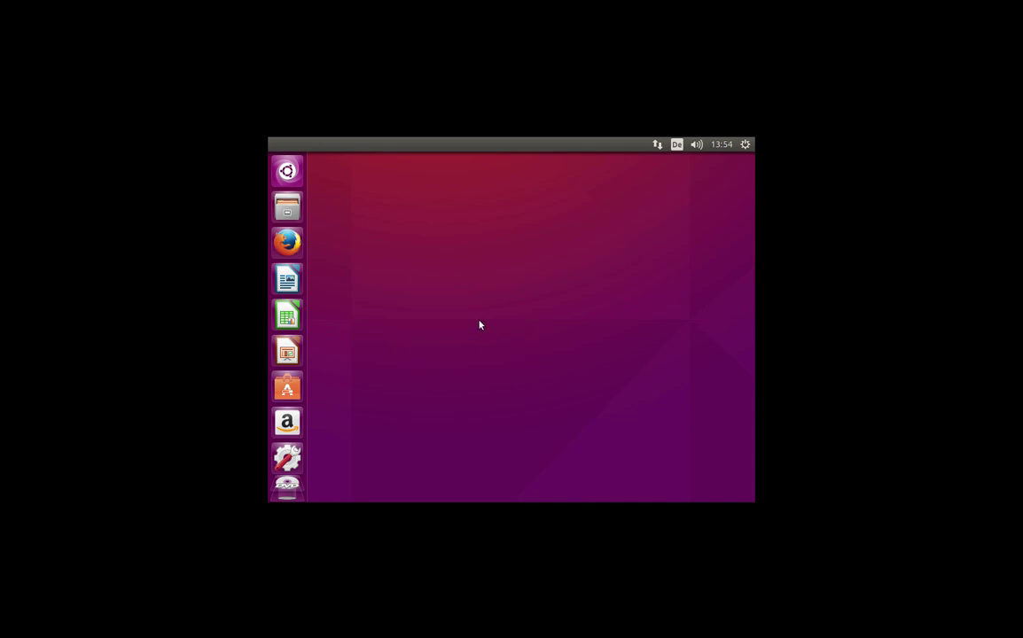
- In Systemeinstellungen > Anzeigegeräte, apply and keep the 1680 x 1050 (16:10) resolution
click(745, 144)
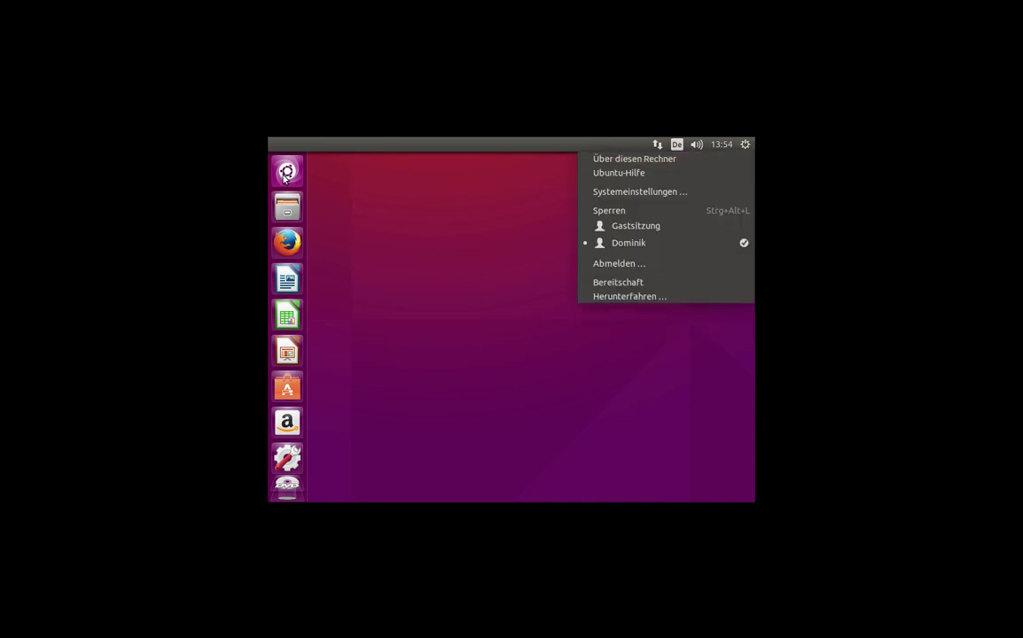
click(620, 195)
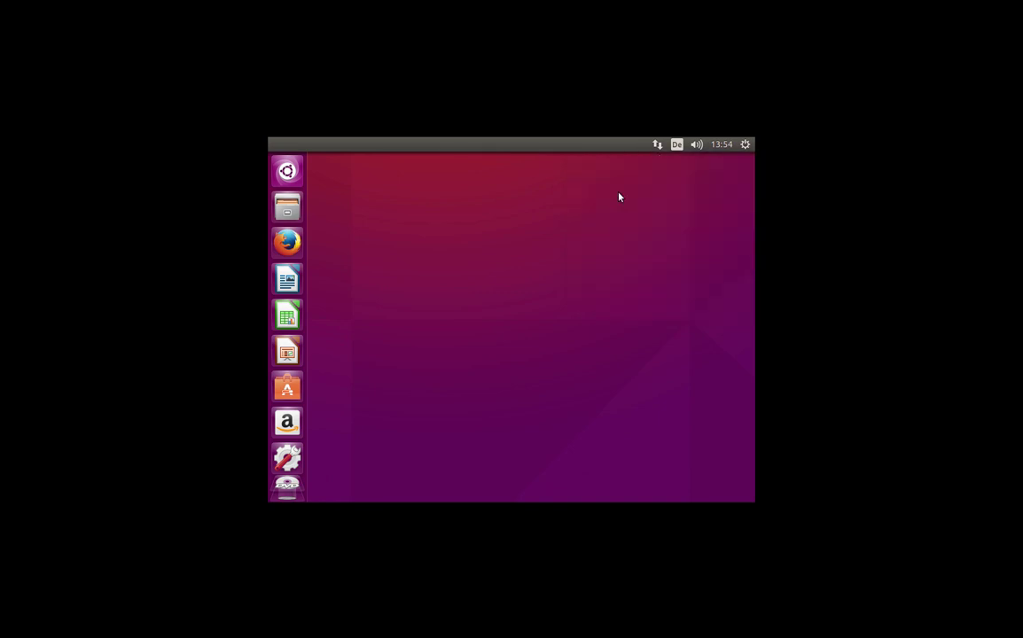
click(352, 327)
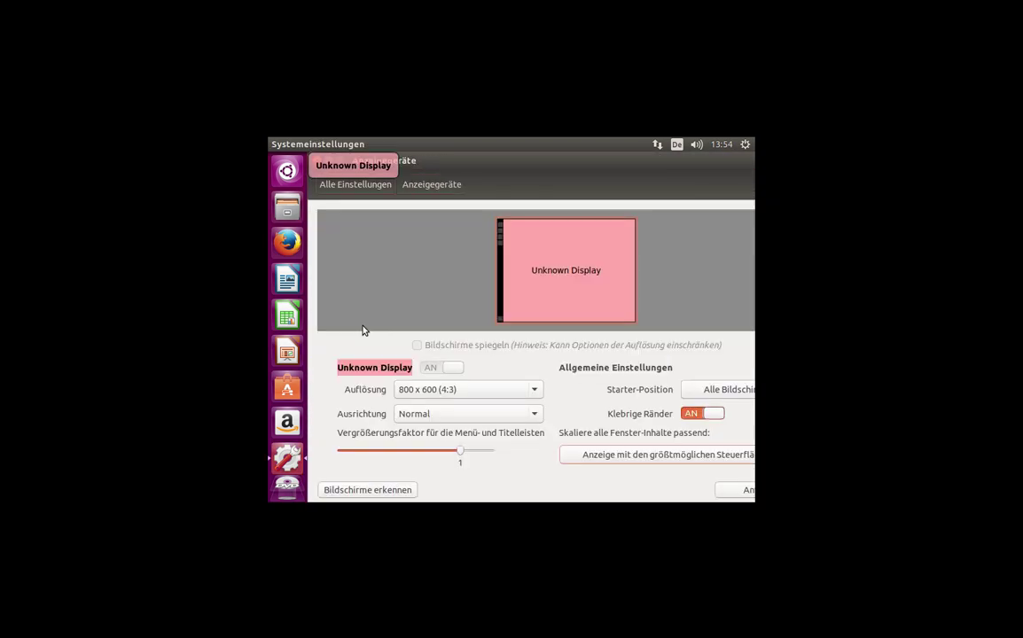
click(426, 391)
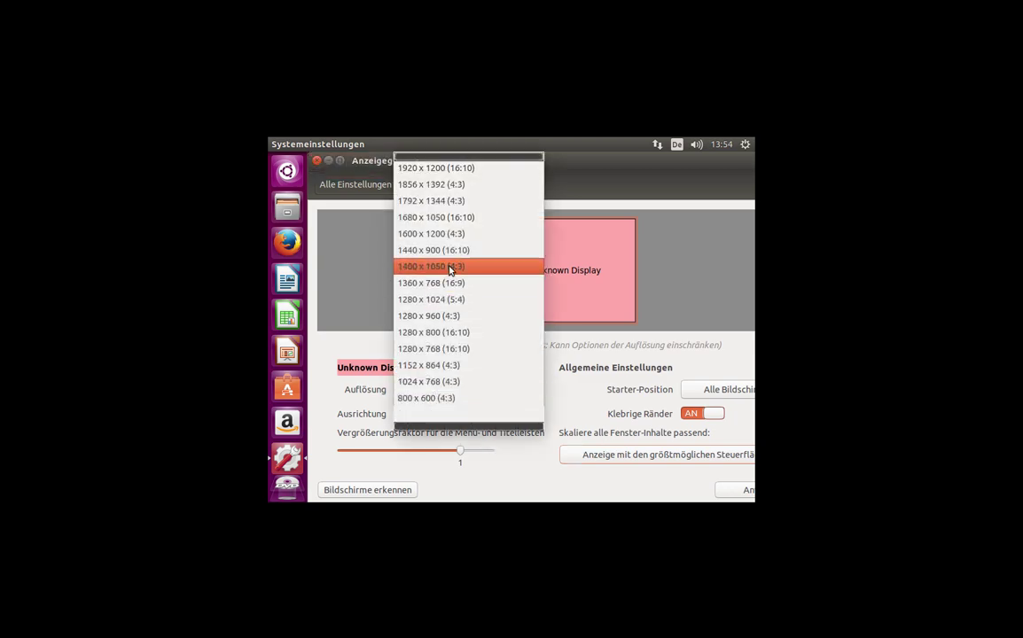
click(443, 217)
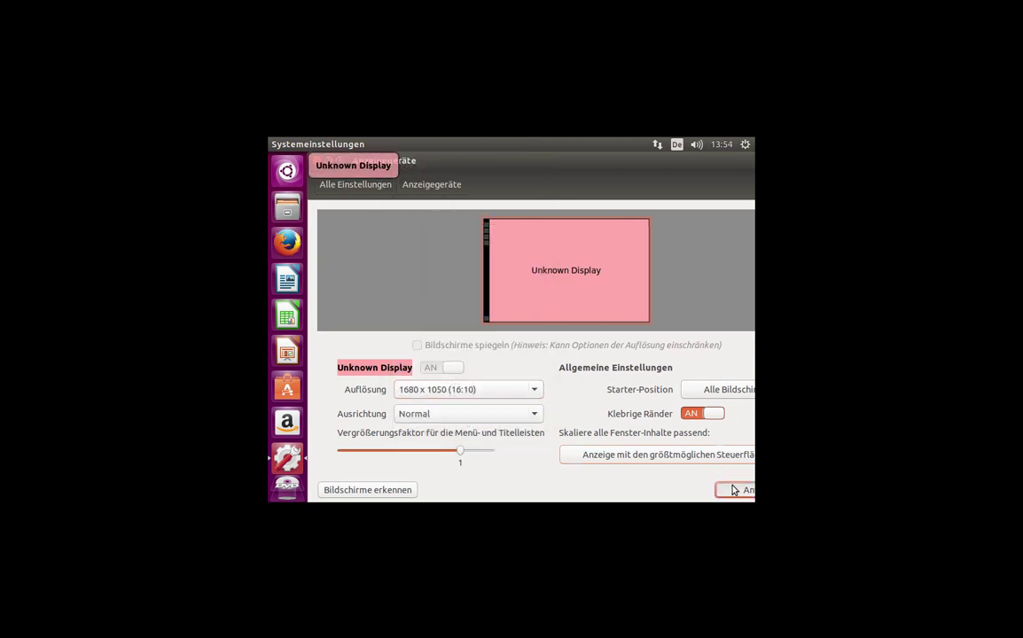
click(735, 490)
click(421, 192)
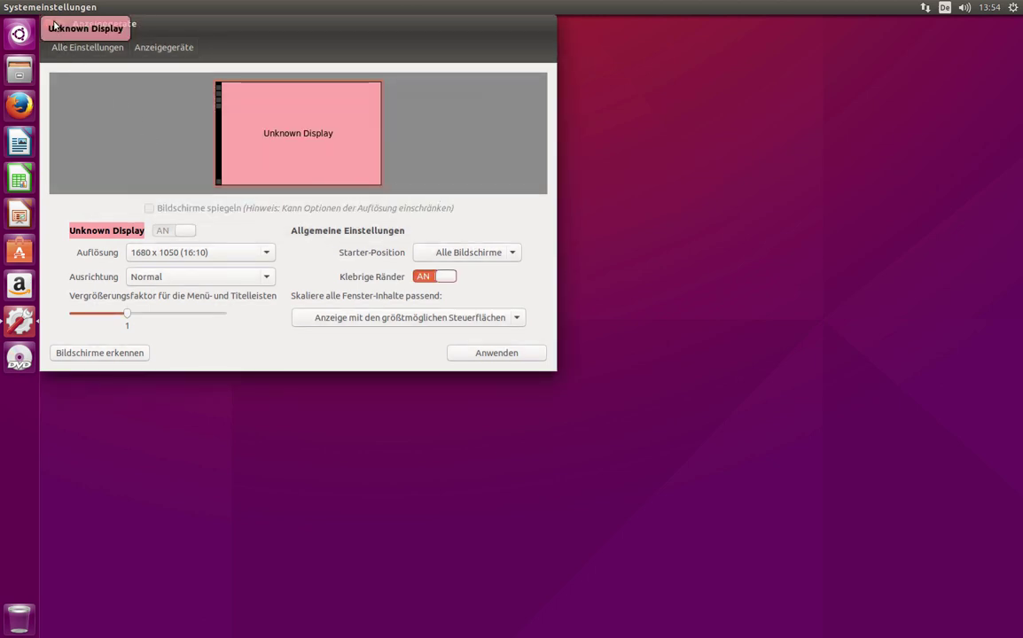
- Close the display settings window and bring up the Dash application search
drag(53, 27, 157, 37)
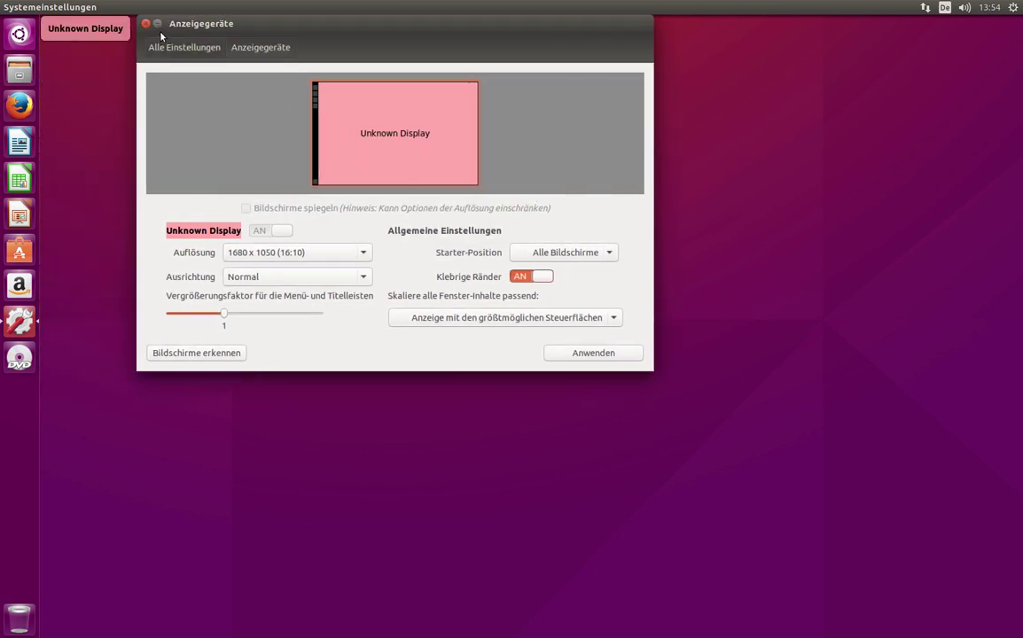
click(146, 23)
click(35, 36)
click(34, 37)
click(34, 37)
- Search the Dash for 'lau' and launch the Laufwerke disk utility
text(laz)
key(BackSpace)
text(u)
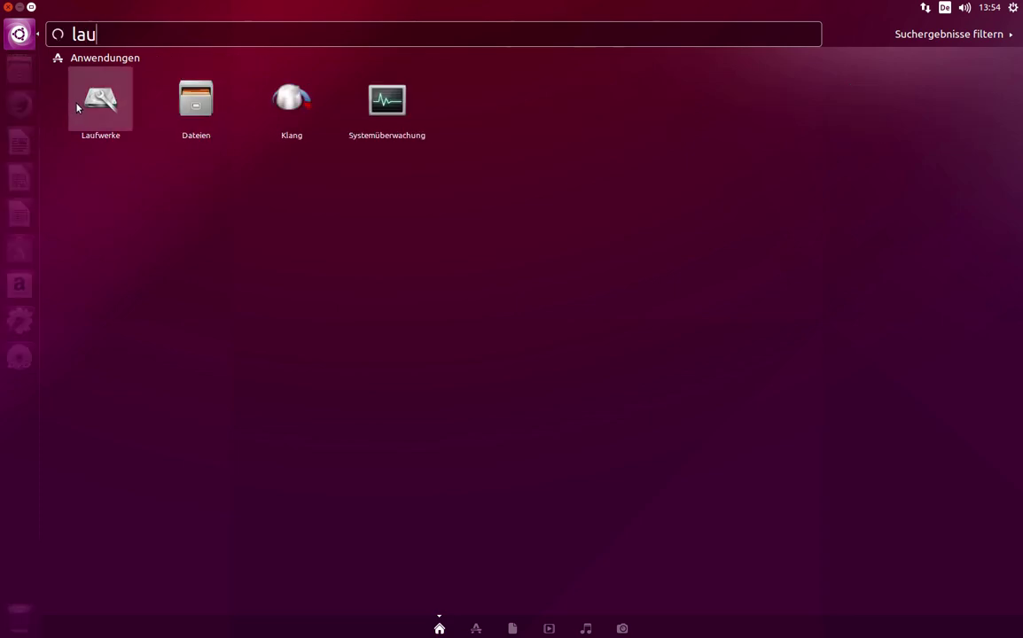
click(77, 106)
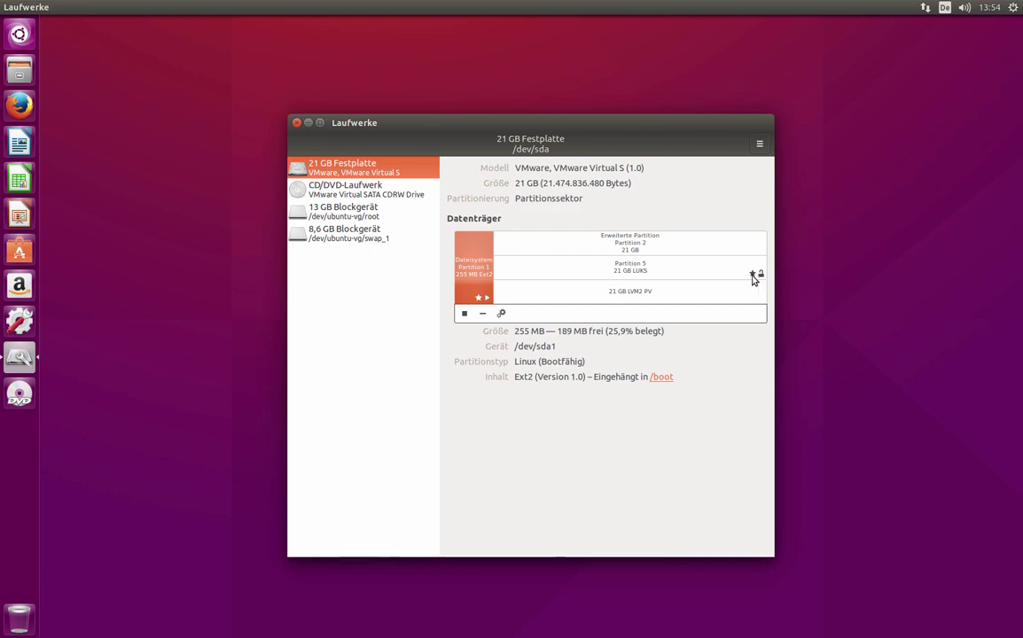
- Inspect the 21 GB LUKS Partition 5's Passphrase ändern dialog, cancel it, and close Laufwerke
click(666, 275)
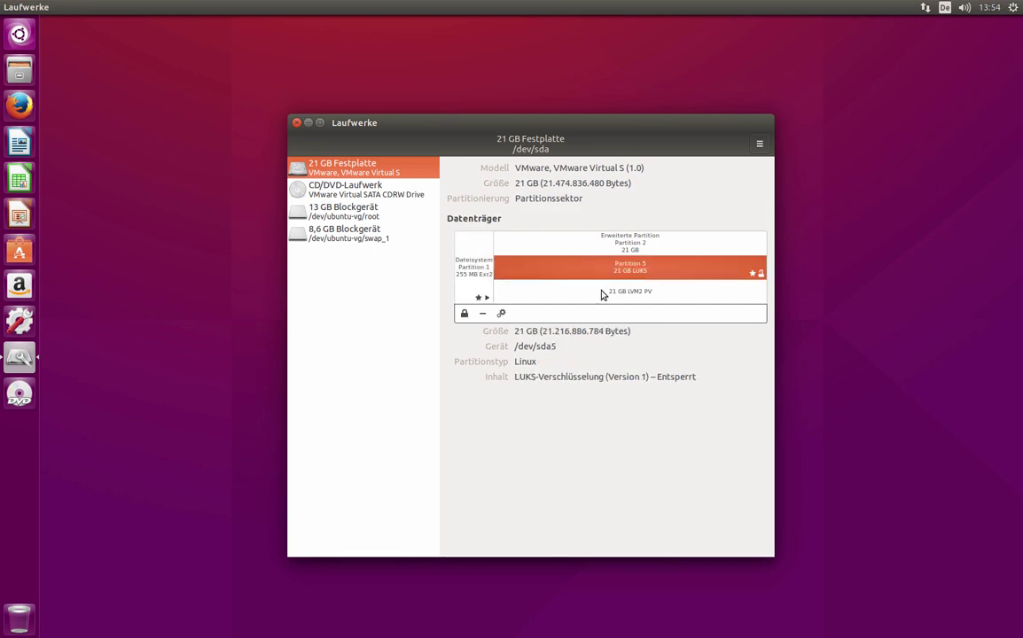
click(501, 313)
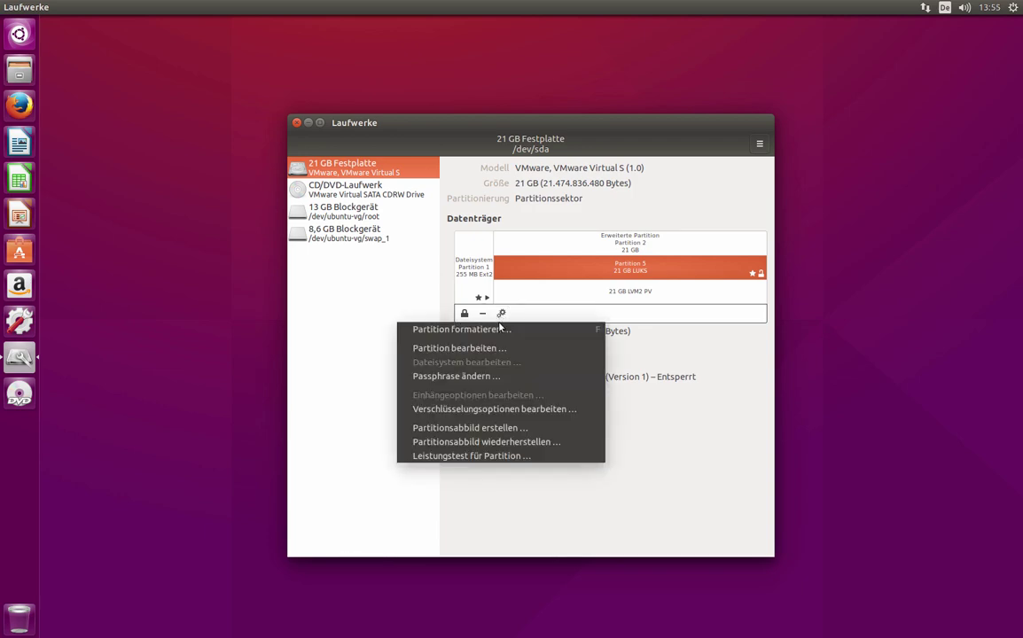
click(502, 375)
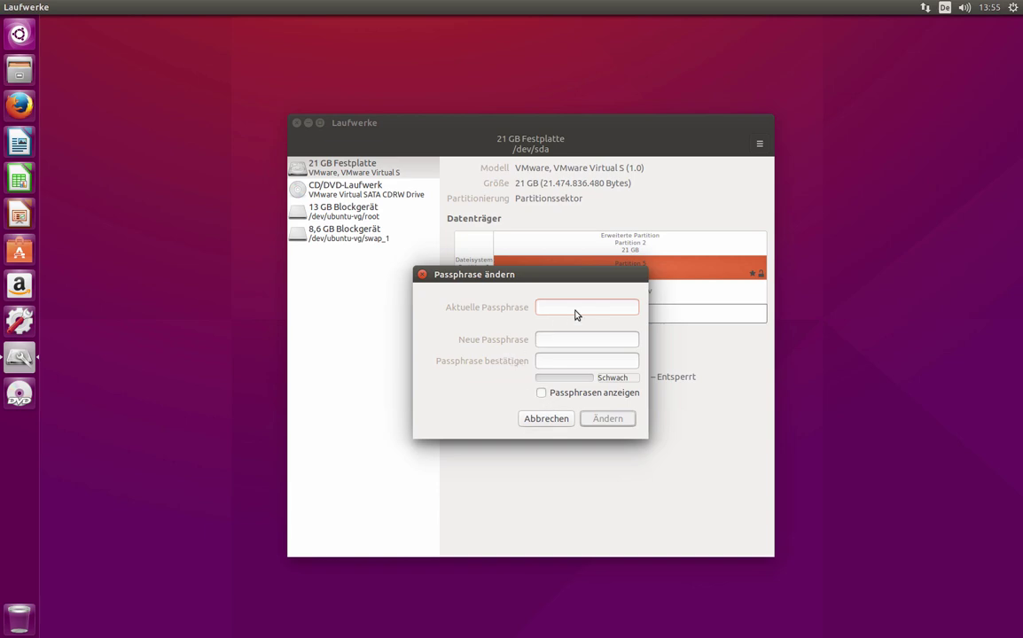
click(548, 419)
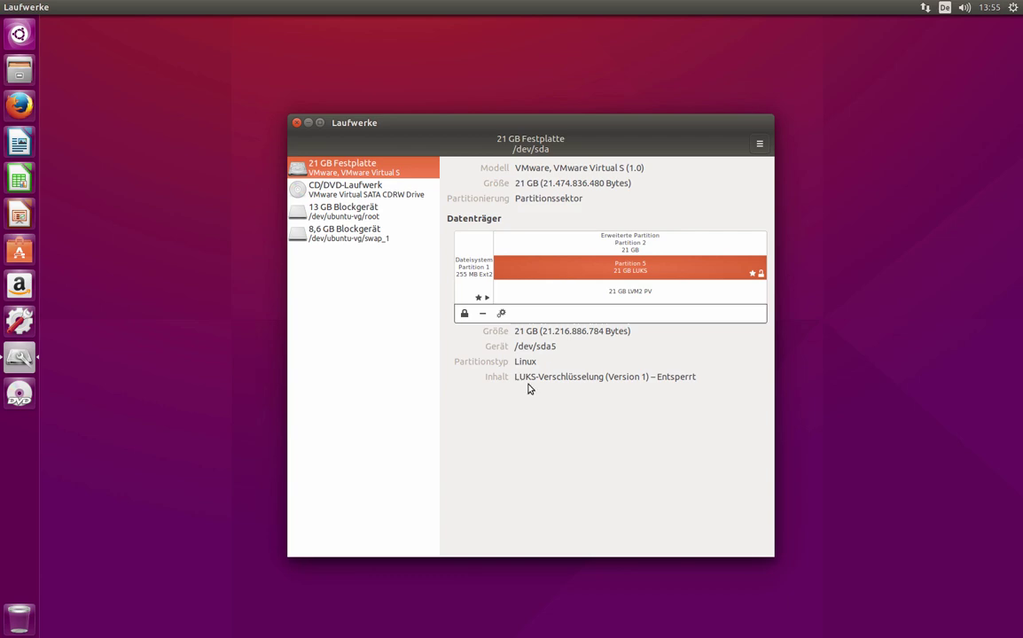
click(297, 123)
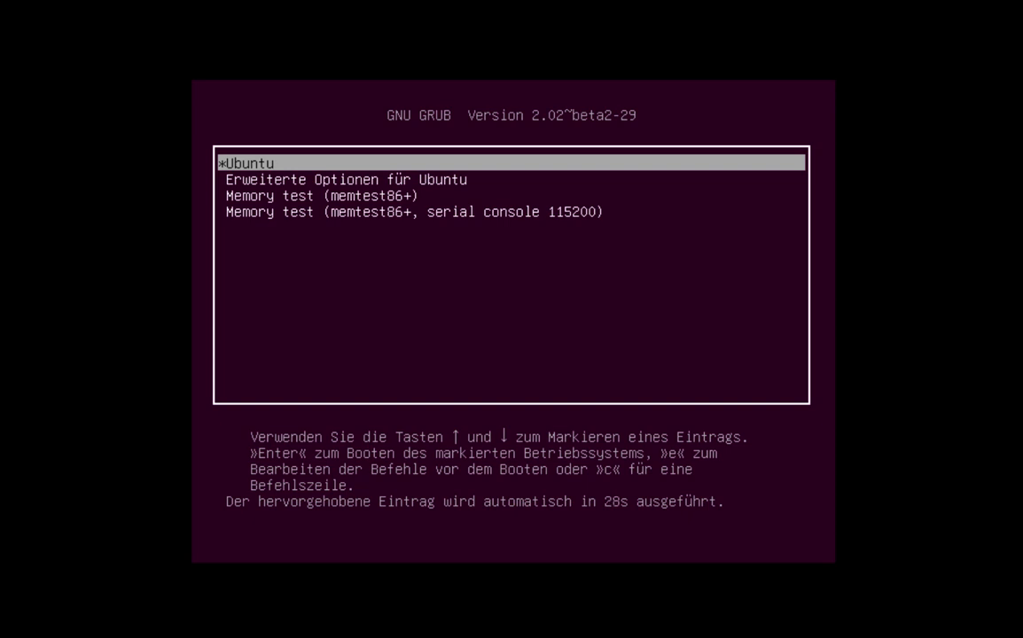
- Boot the Linux 4.2.0-16-generic recovery mode entry from GRUB's 'Erweiterte Optionen für Ubuntu'
key(Down)
key(Return)
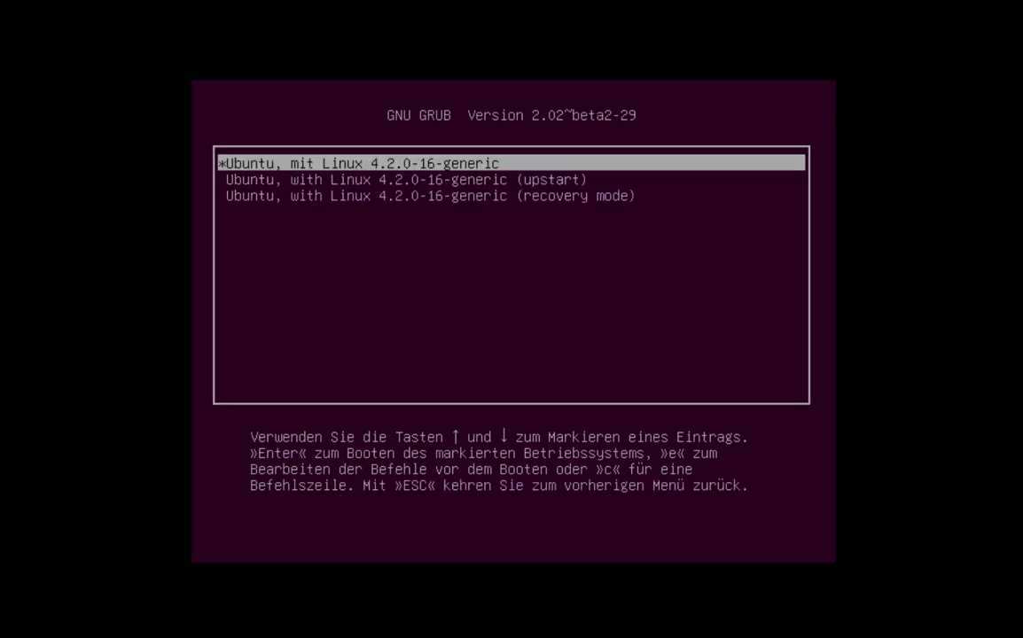
key(Down)
key(Down)
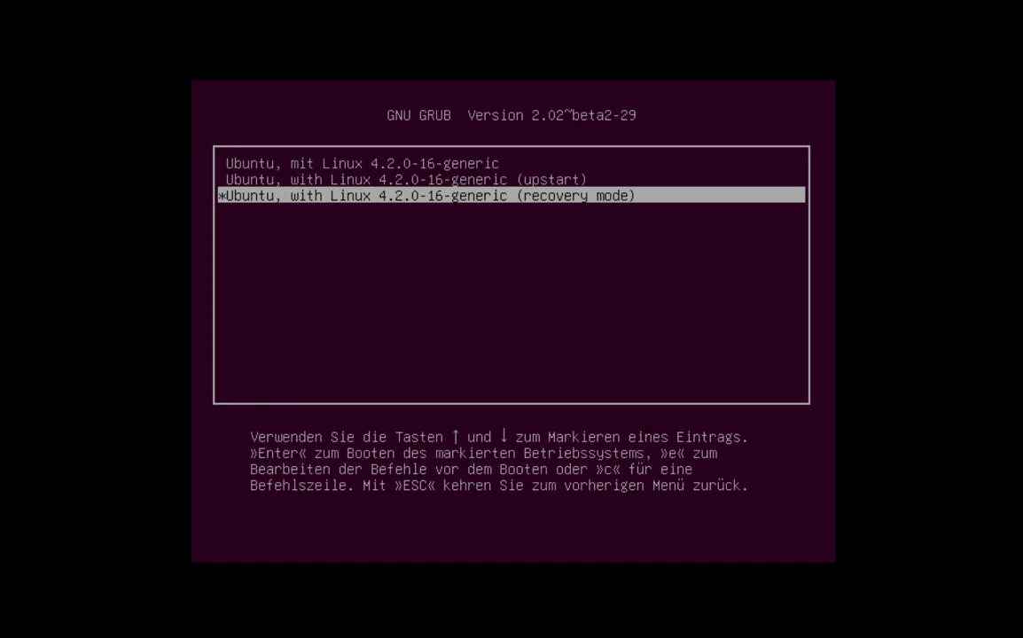
key(Return)
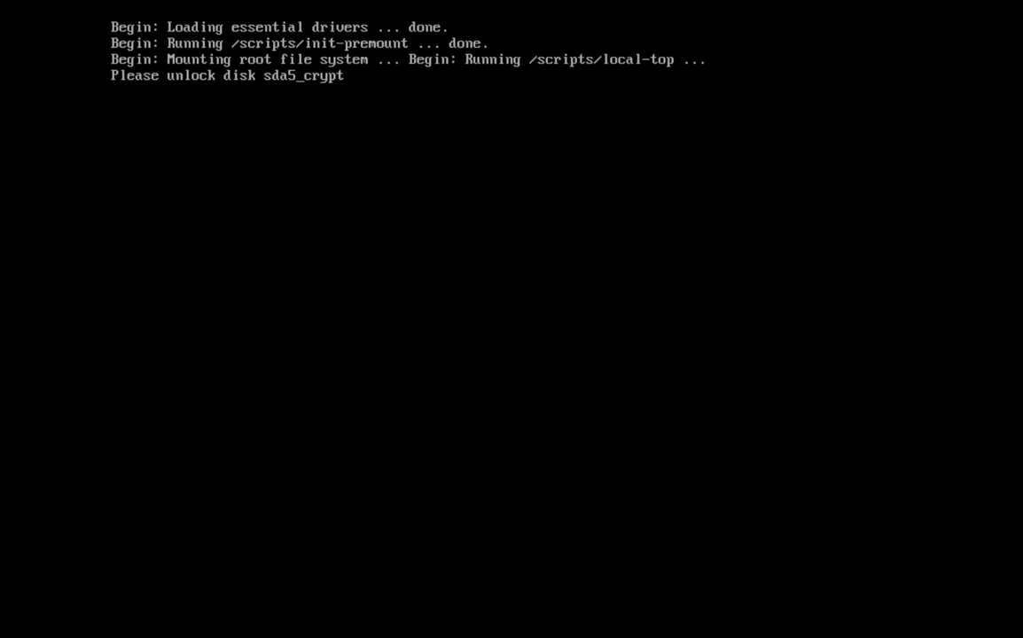
- Enter the sda5_crypt disk passphrase, re-entering it after the first failed attempt
text(*********)
key(Return)
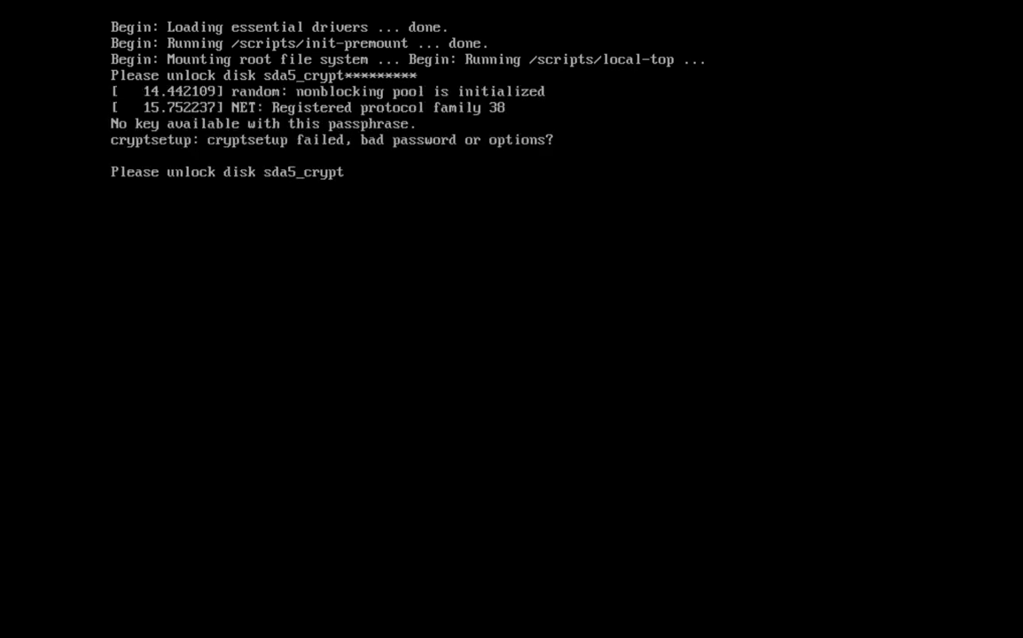
text(******)
key(Return)
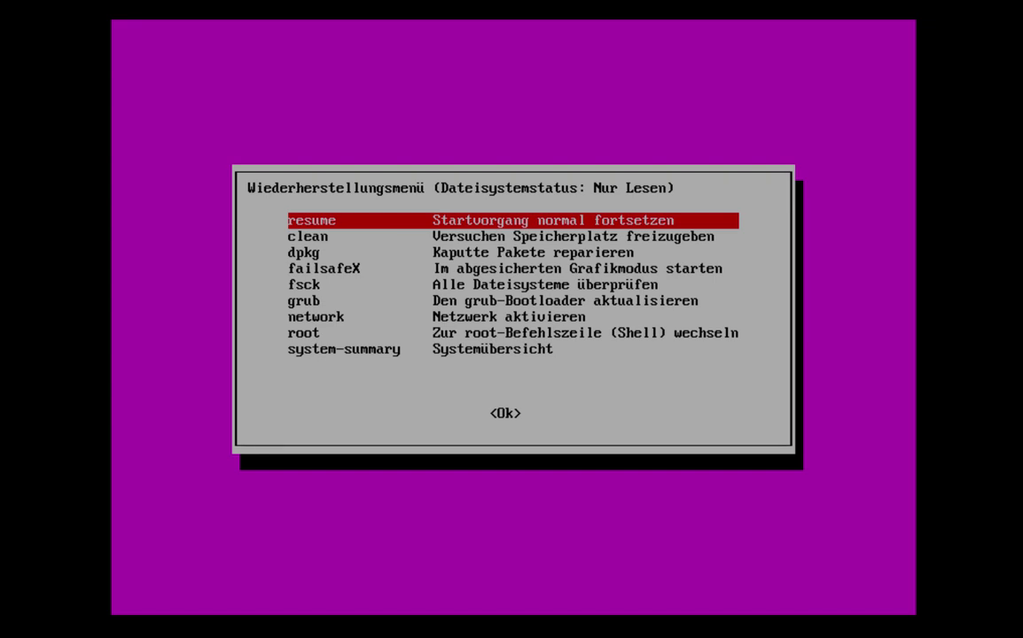
- Restart the VM and boot it from the CD-ROM Drive via the BIOS Boot Menu
mouse_move(106, 9)
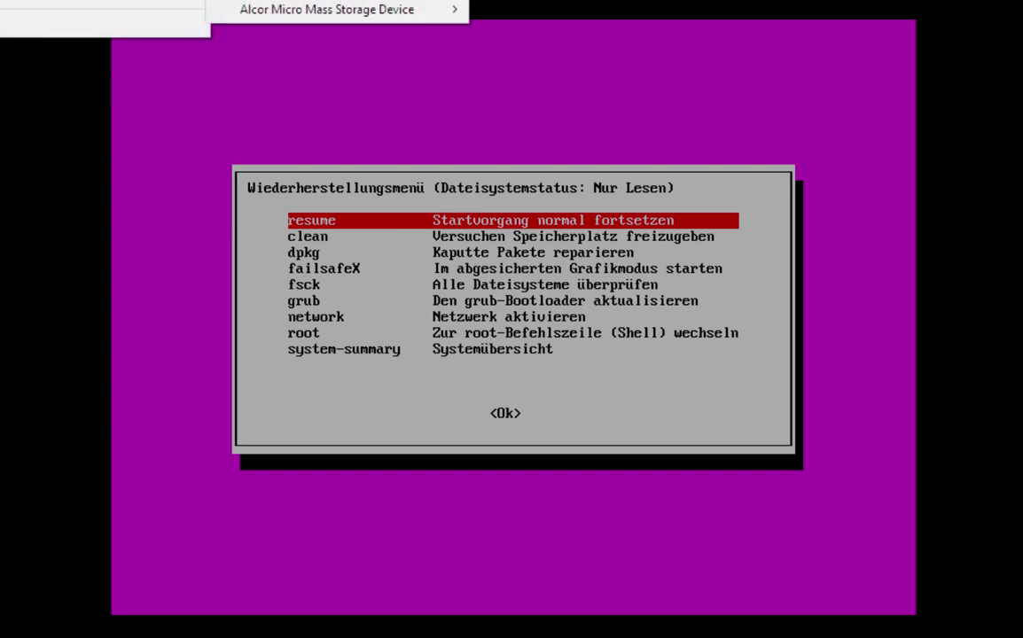
click(241, 59)
key(Return)
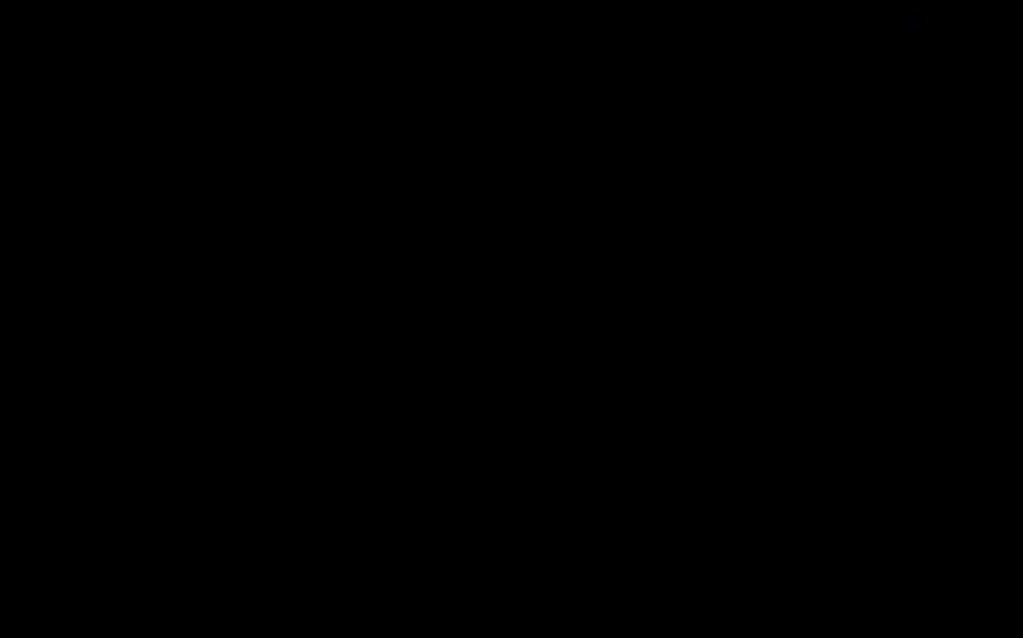
key(Escape)
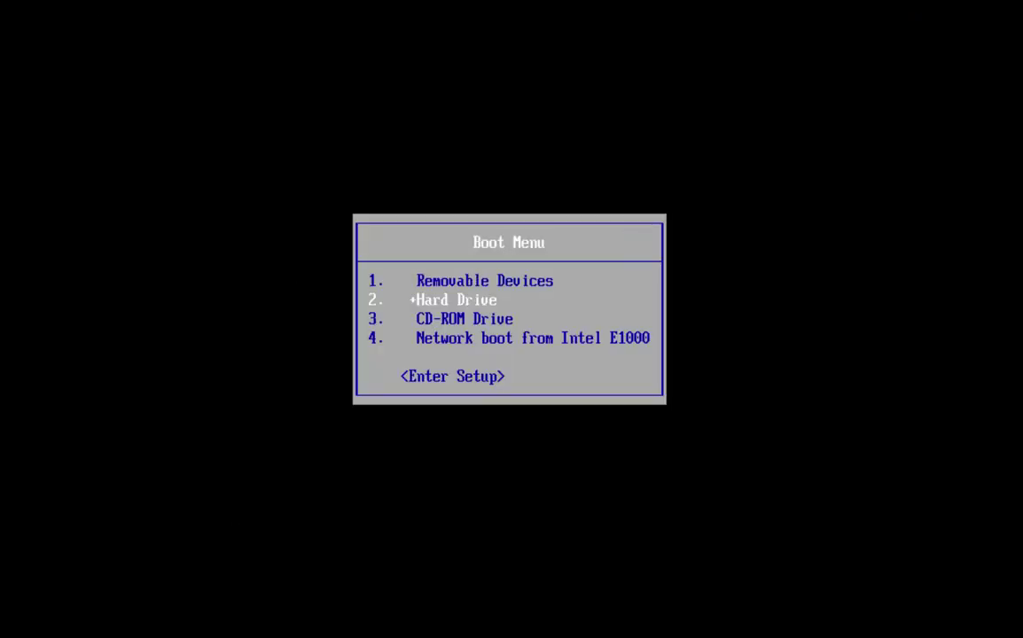
key(Up)
key(Return)
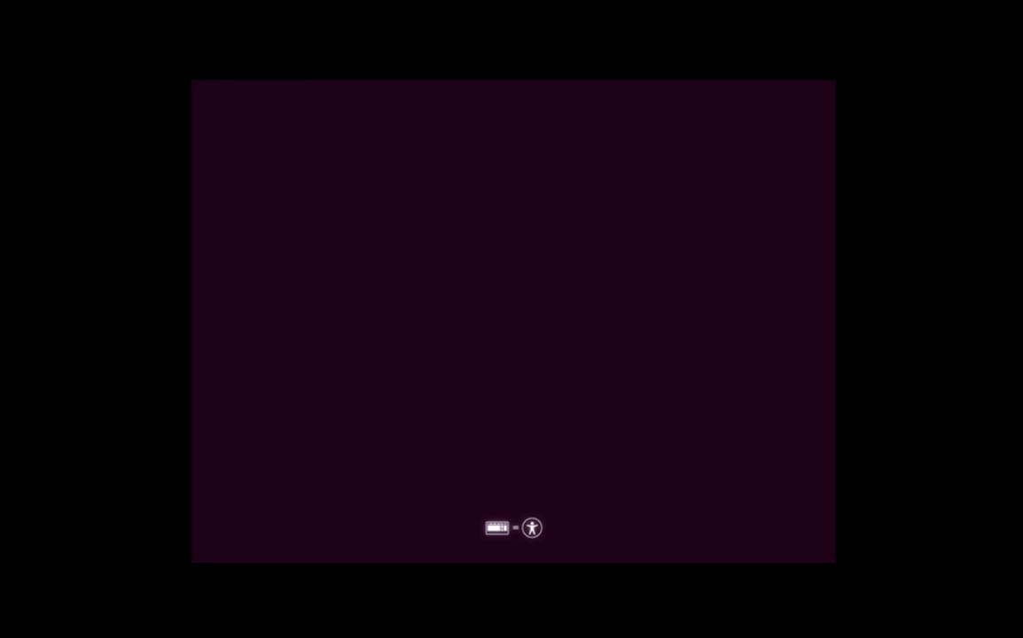
- Choose Deutsch as boot language and start 'Ubuntu ohne Installation ausprobieren'
key(Return)
key(Up)
key(Up)
key(Up)
key(Return)
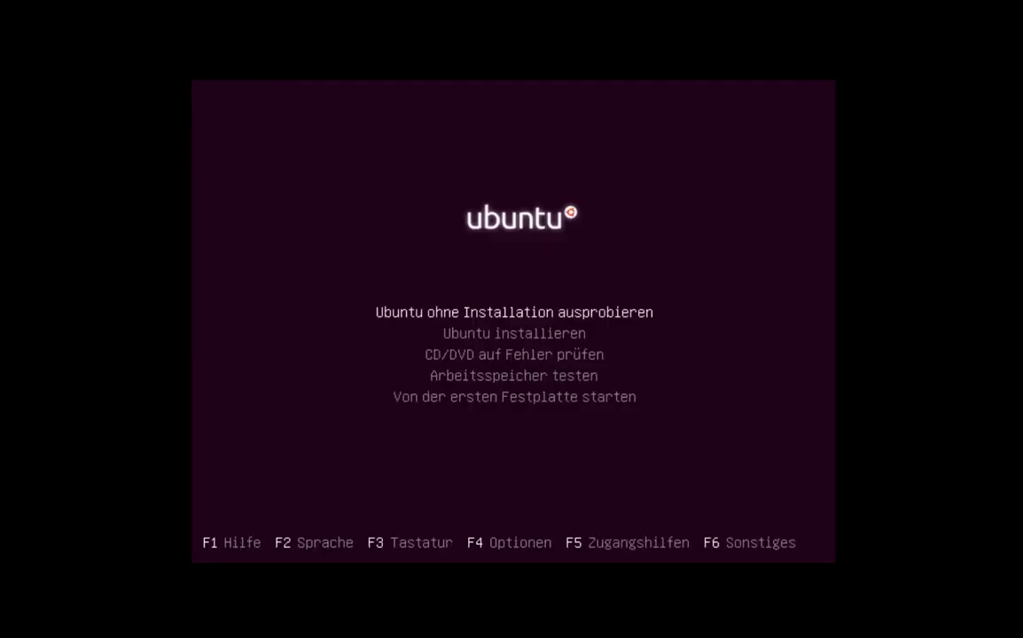
key(Return)
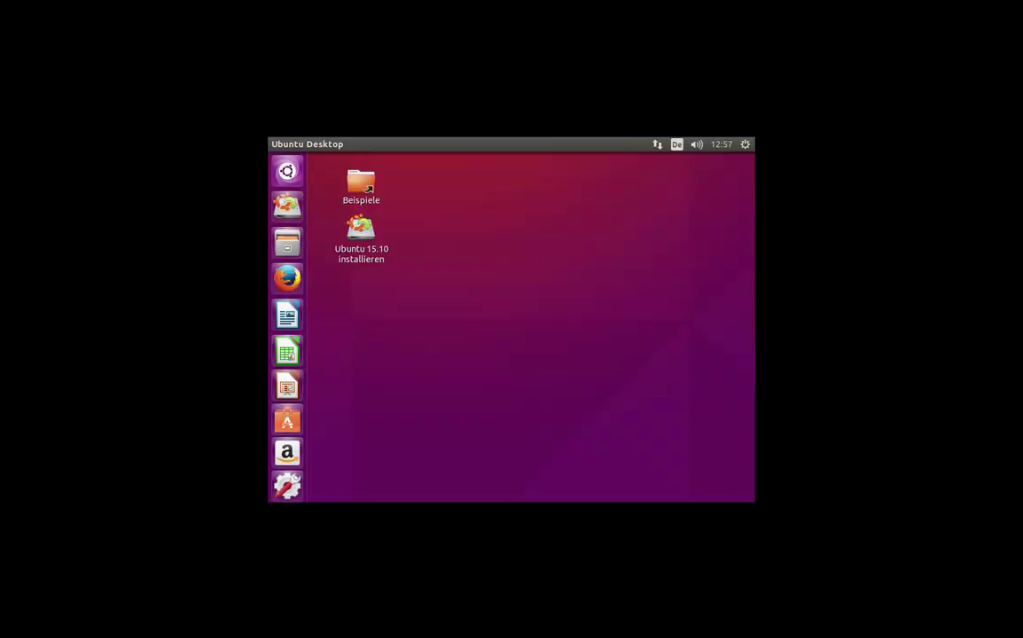
- Apply and keep 1680 x 1050 (16:10) in Displays, then close Settings and open Home in Files
click(745, 146)
click(708, 192)
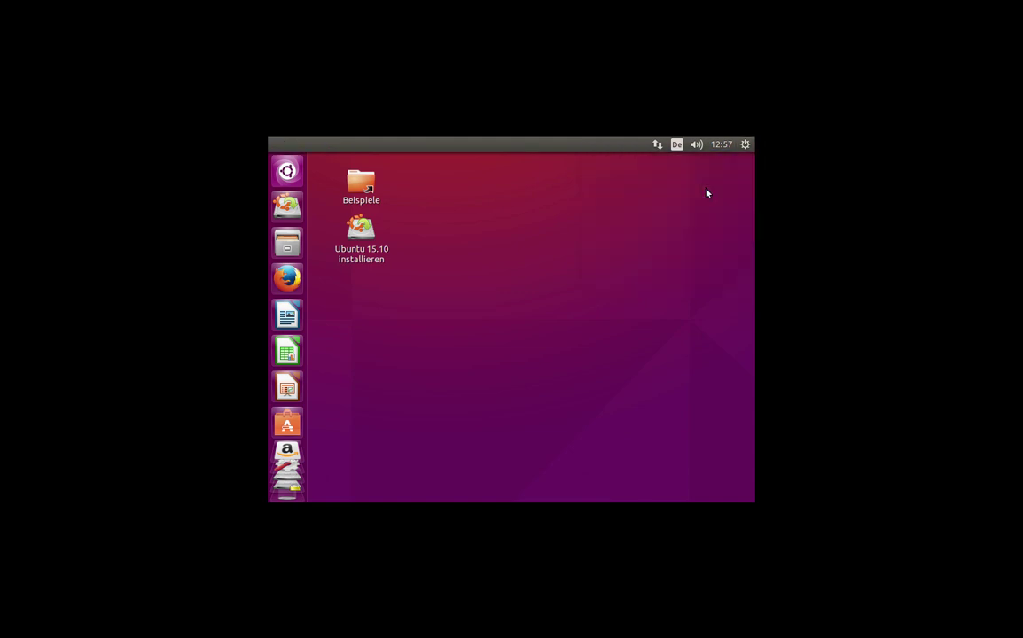
click(493, 323)
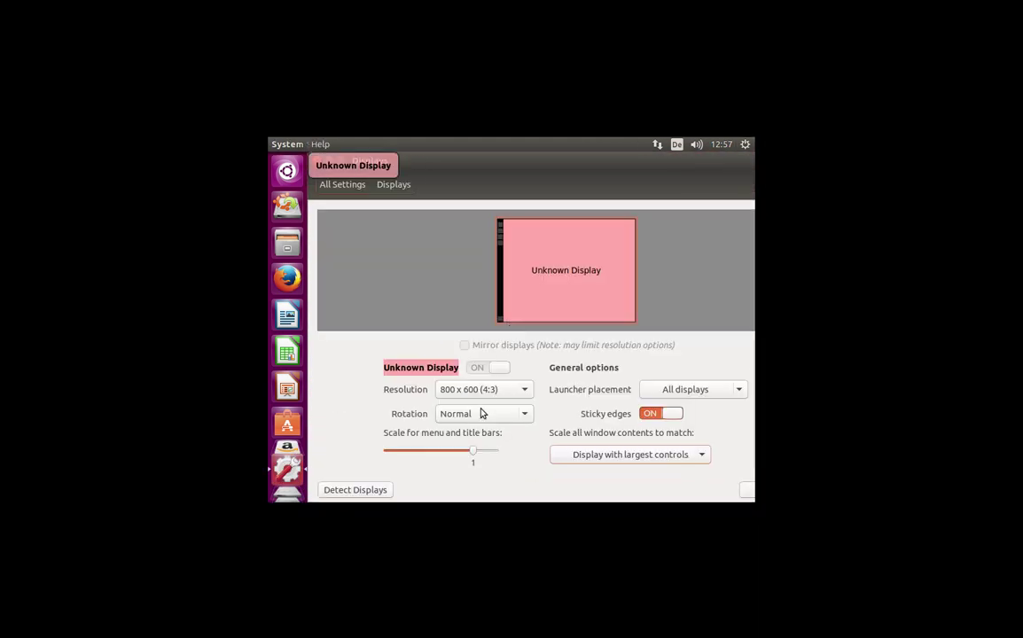
click(487, 396)
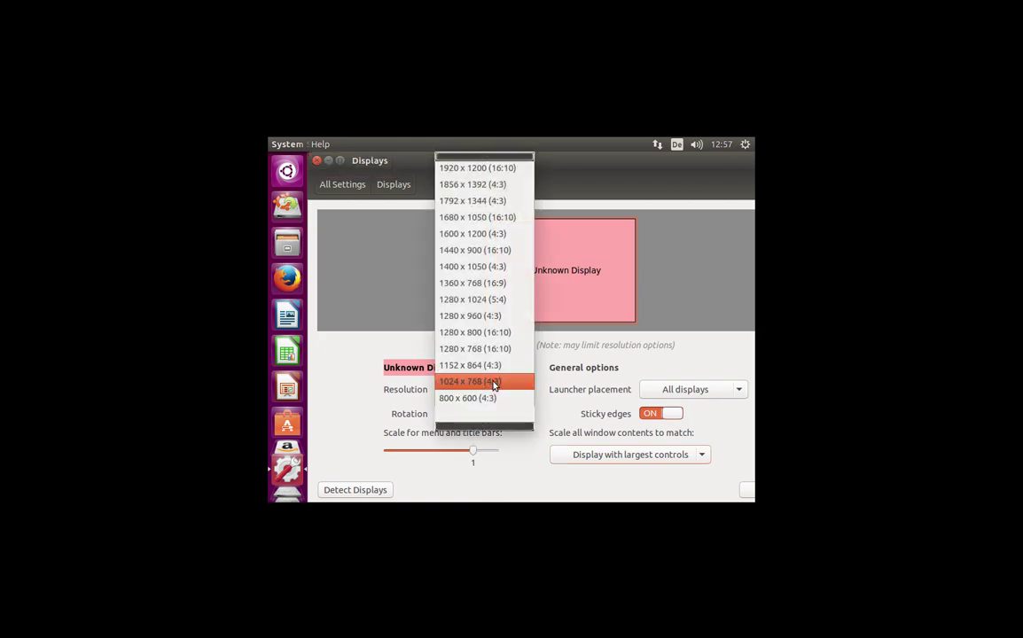
click(503, 217)
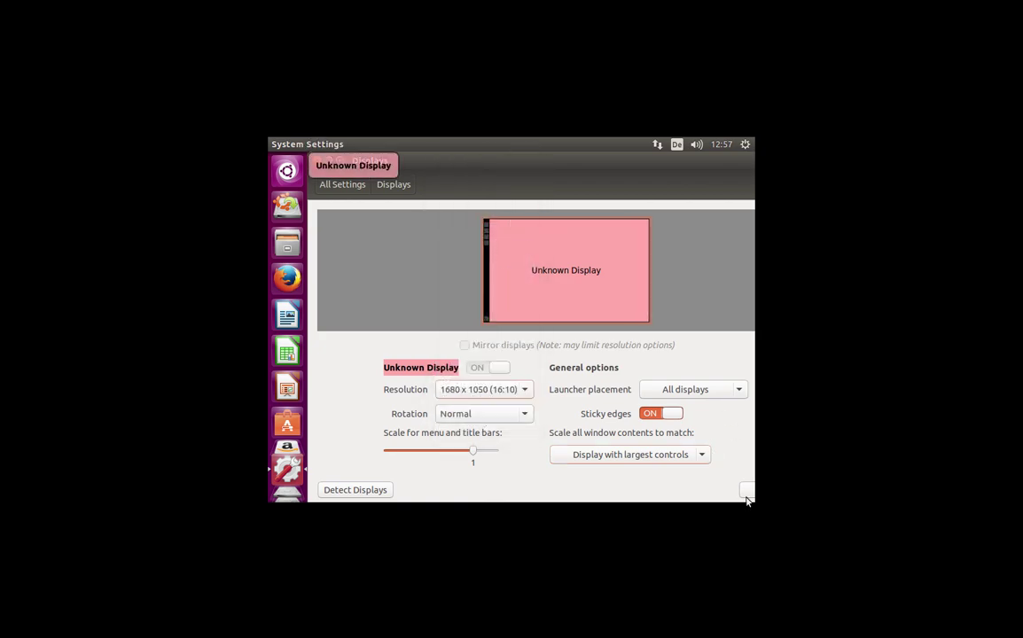
click(746, 493)
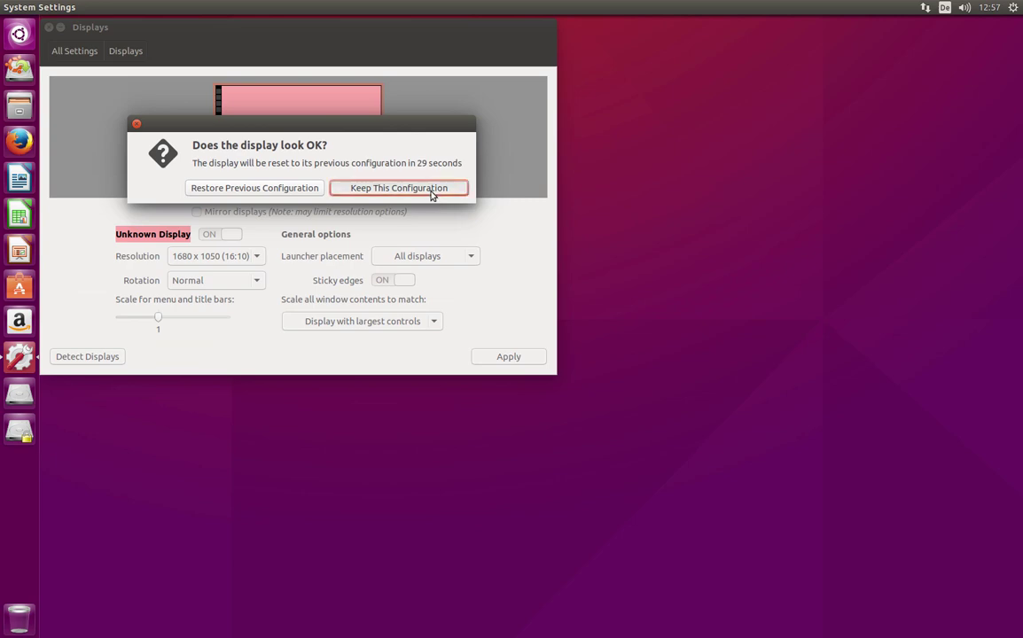
click(399, 188)
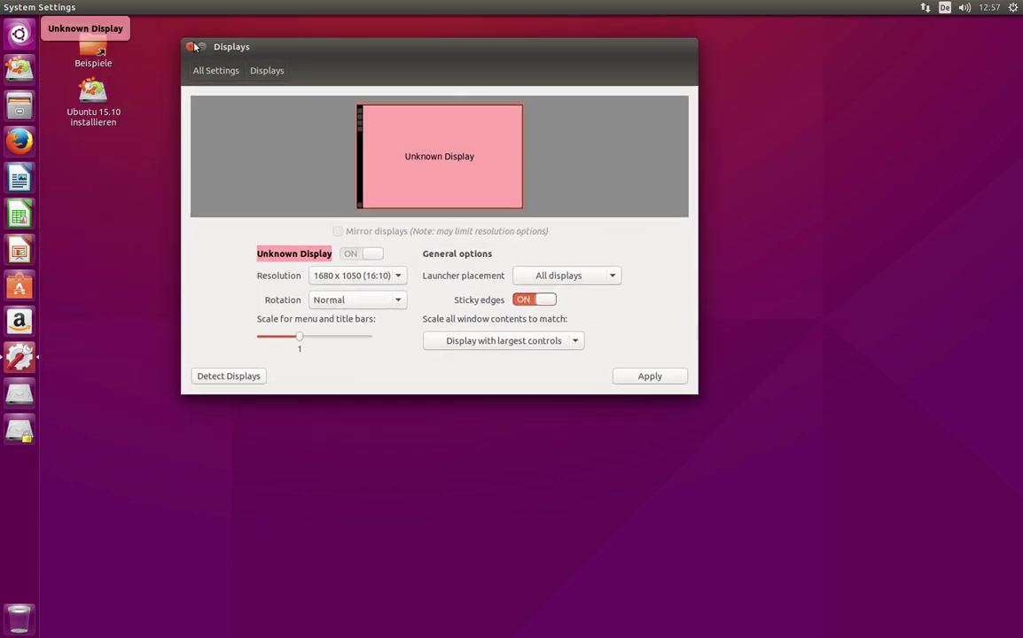
click(190, 47)
click(21, 107)
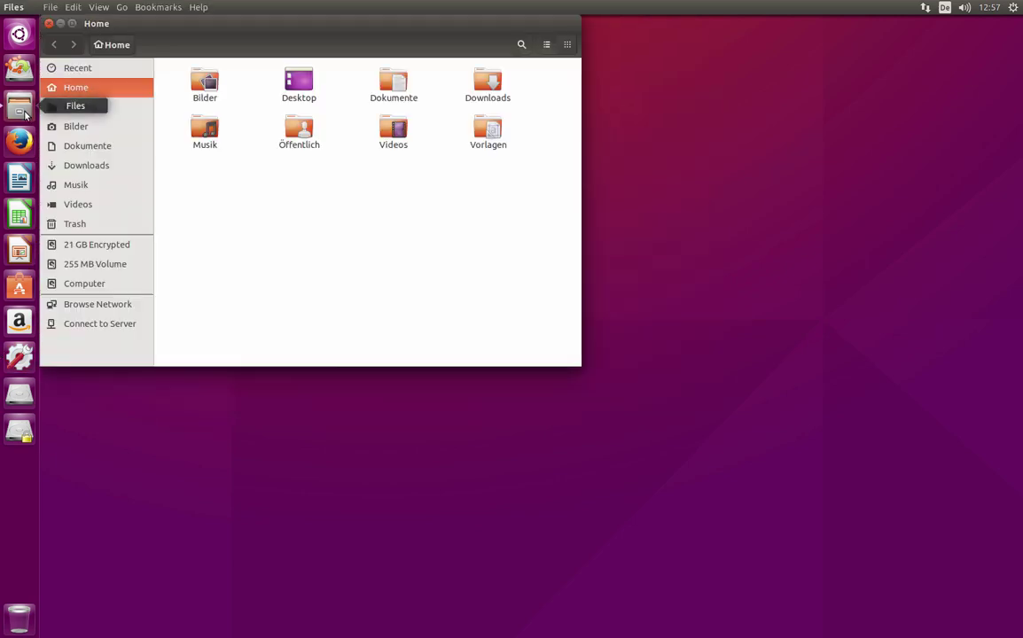
- View the 255 MB Volume's boot files, then try mounting '21 GB Encrypted' with a passphrase
click(76, 266)
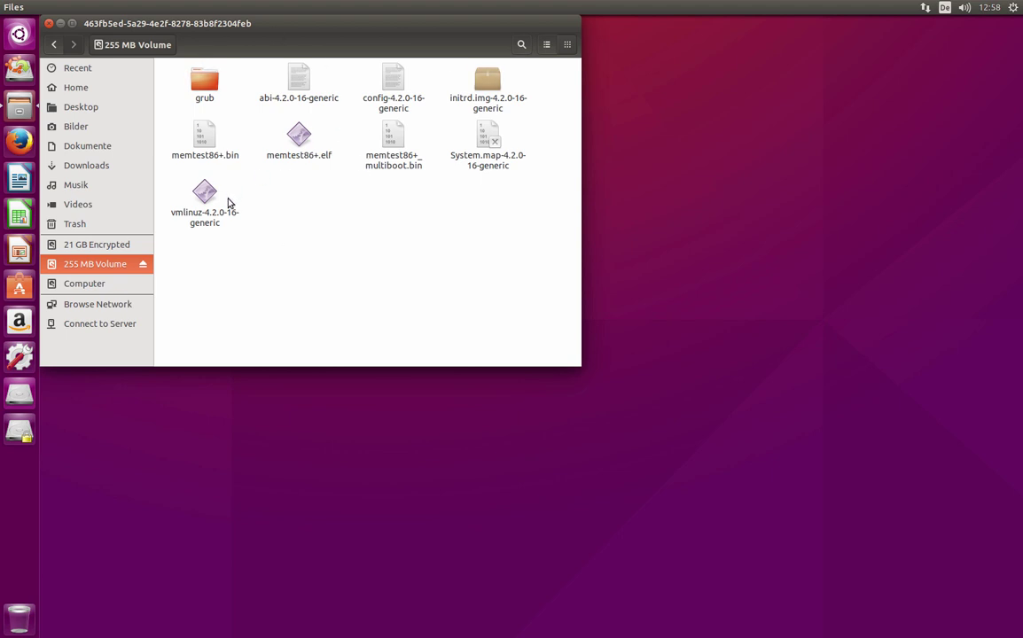
right_click(74, 249)
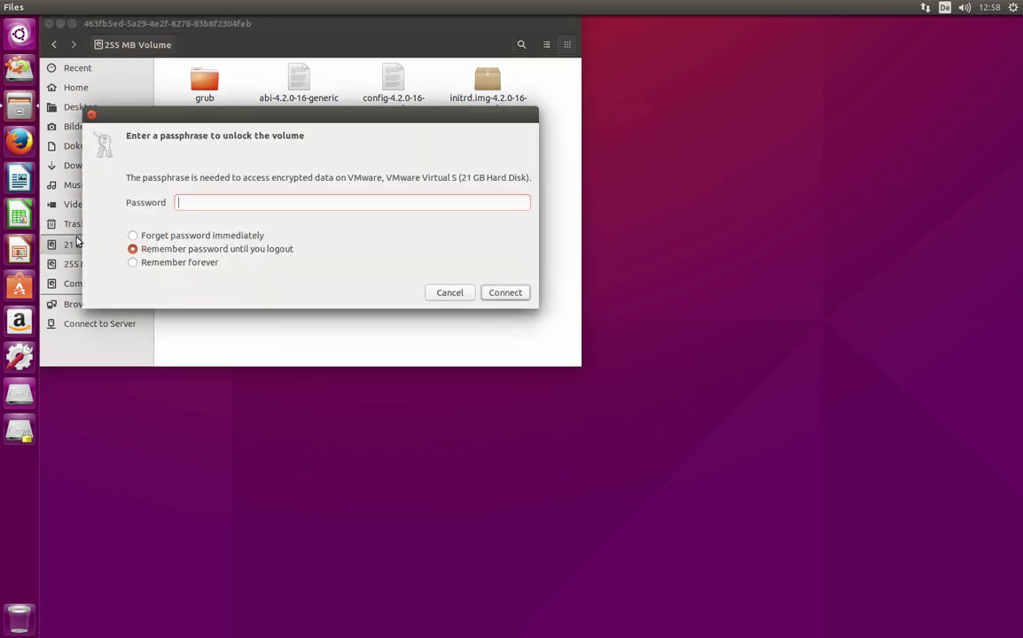
text(****)
key(Return)
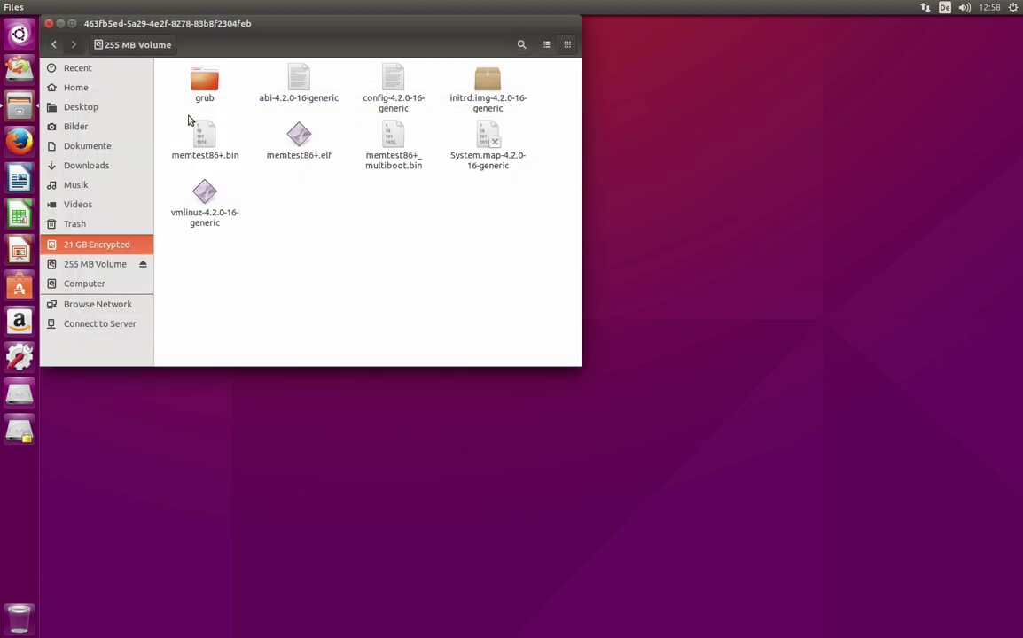
- Dismiss the error and retry unlocking '21 GB Encrypted' with the disk passphrase
click(443, 255)
click(90, 244)
text(••••••)
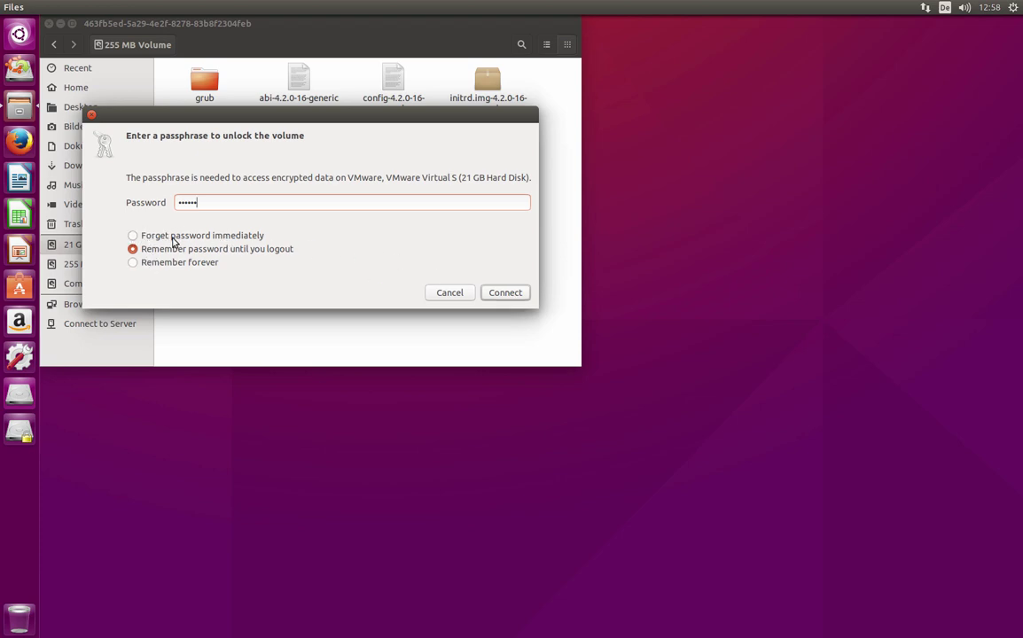
click(503, 295)
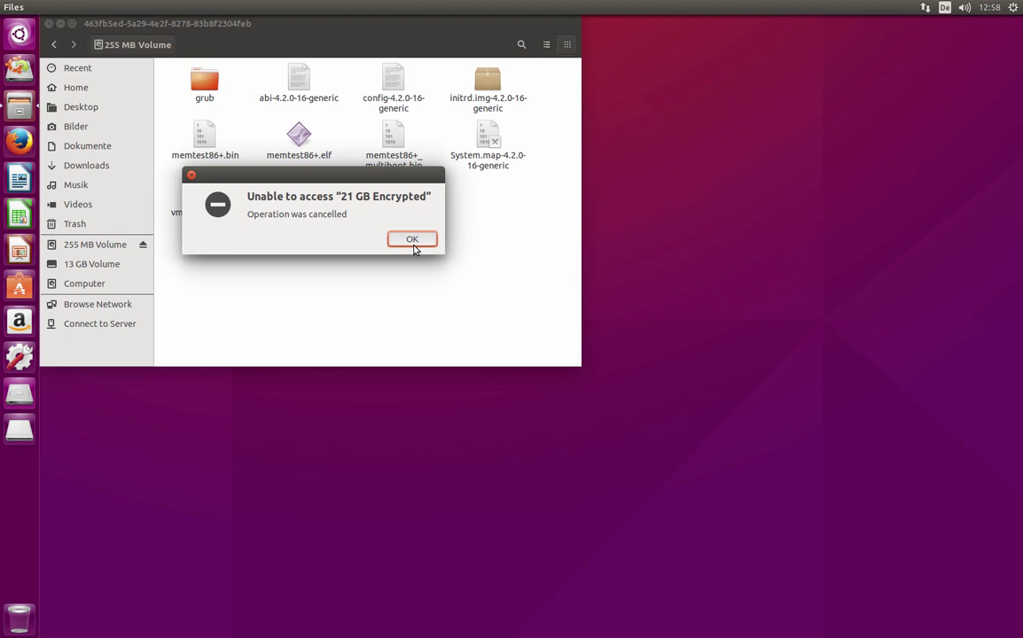
click(413, 240)
- Mount the 13 GB Volume and open home, the user's folder, then the empty Musik folder
click(100, 246)
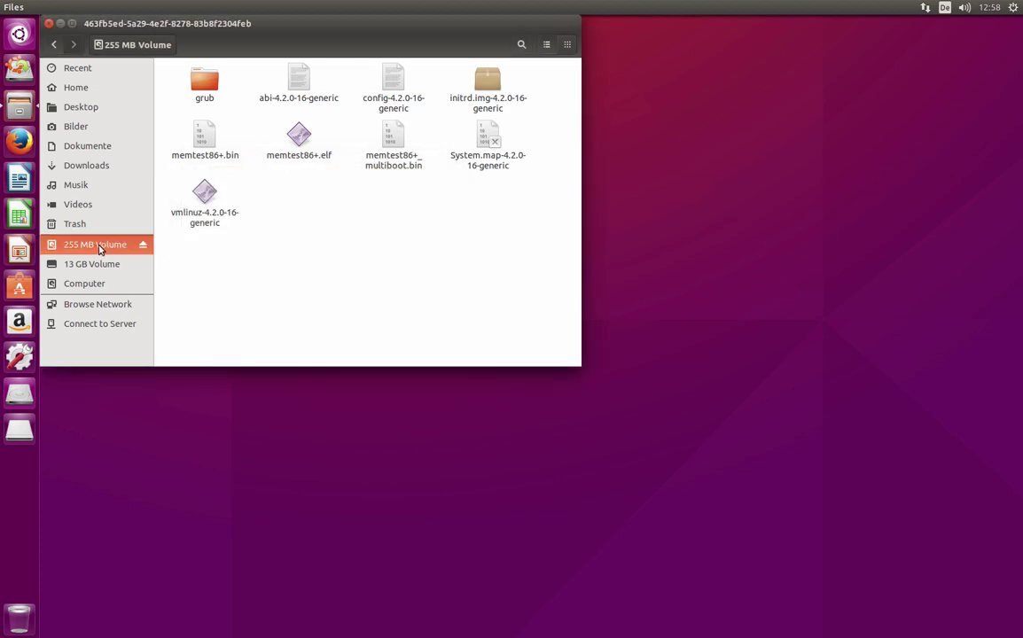
click(100, 264)
click(99, 245)
click(87, 264)
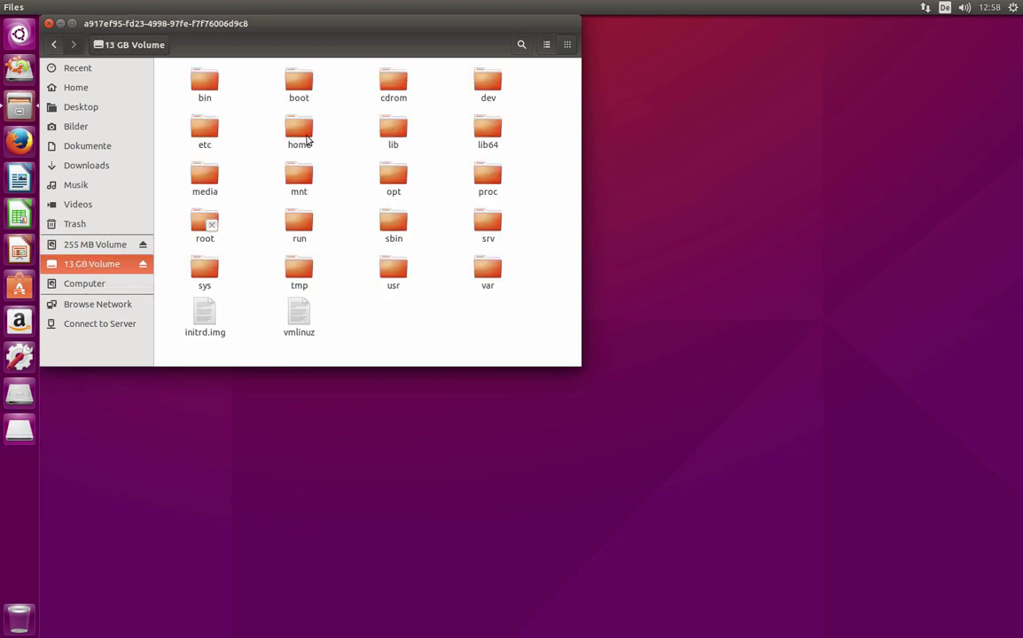
double_click(291, 133)
double_click(209, 101)
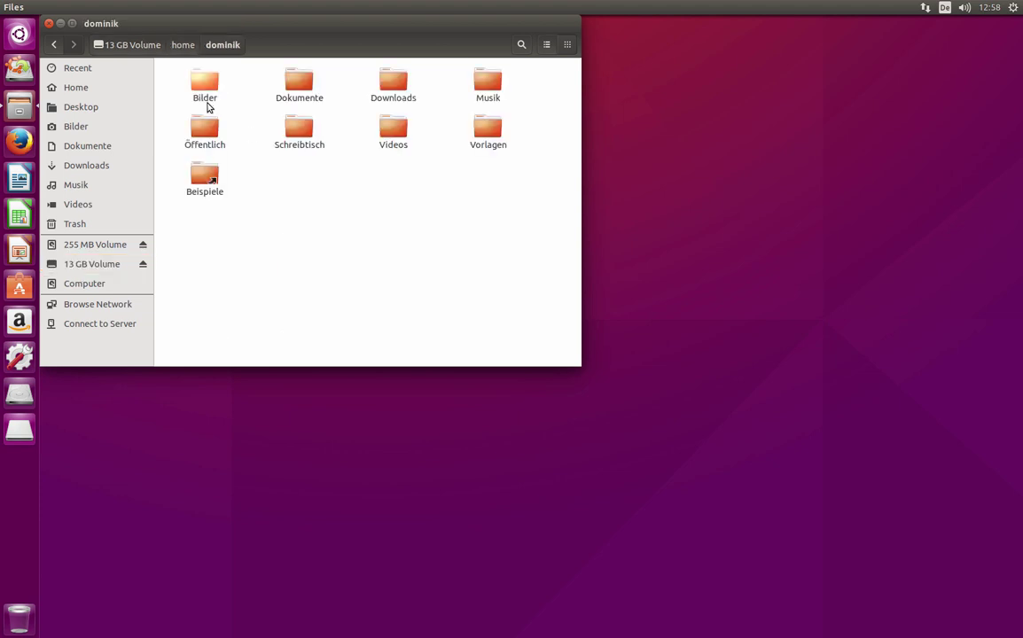
double_click(490, 90)
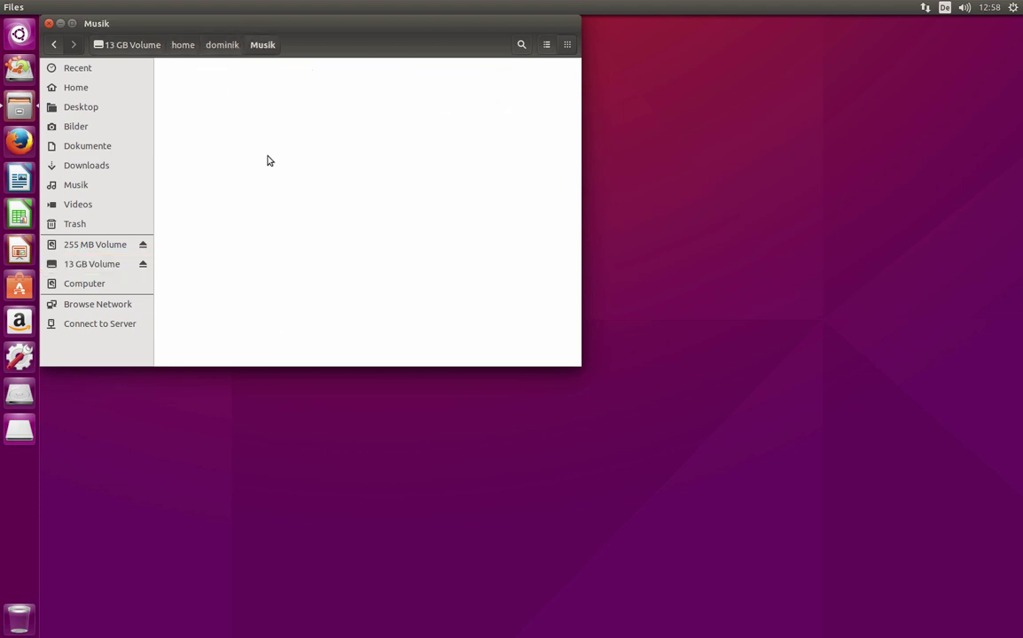